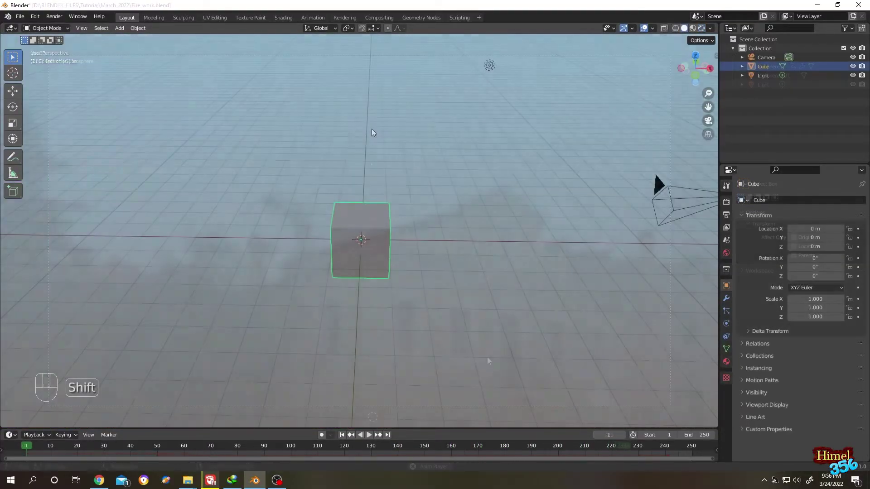
Orbit the viewport around the default cube.
{"action": "middle_click_drag", "start_coordinate": [373, 133], "coordinate": [363, 155], "text": "shift"}
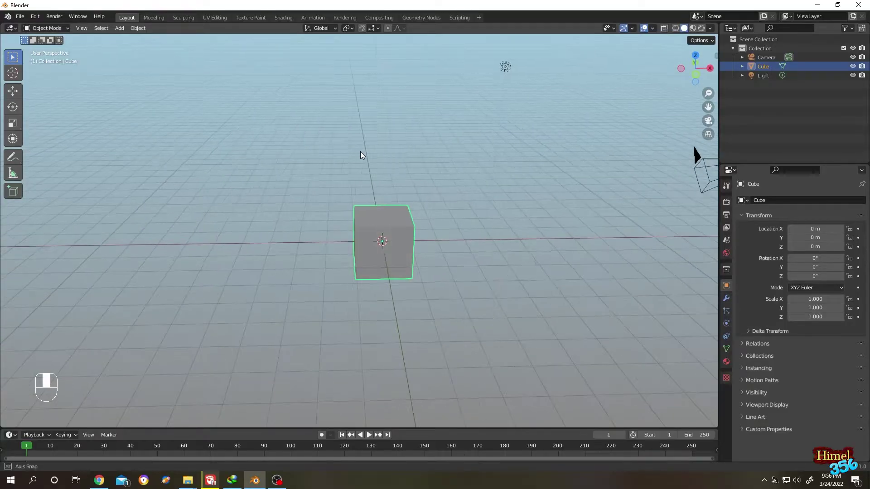
Delete the default cube and add an Ico Sphere at the origin.
{"action": "key", "text": "x"}
{"action": "left_click", "coordinate": [392, 217]}
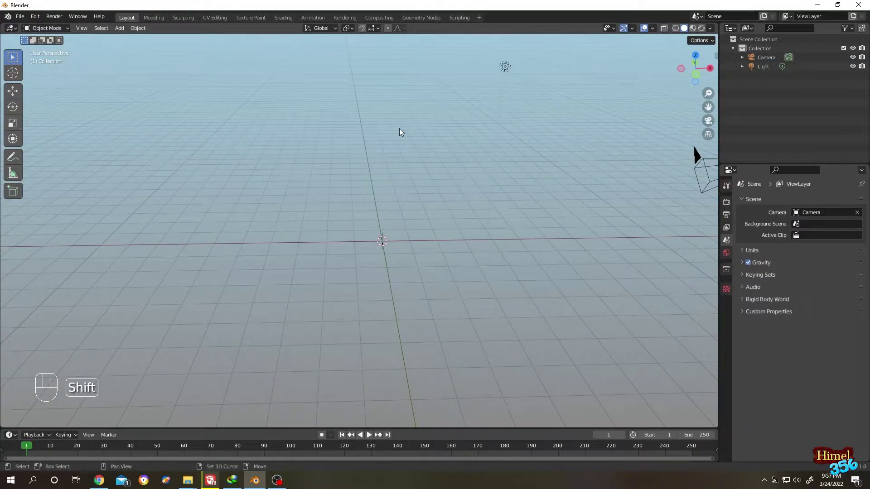
{"action": "key", "text": "shift+a"}
{"action": "mouse_move", "coordinate": [398, 129]}
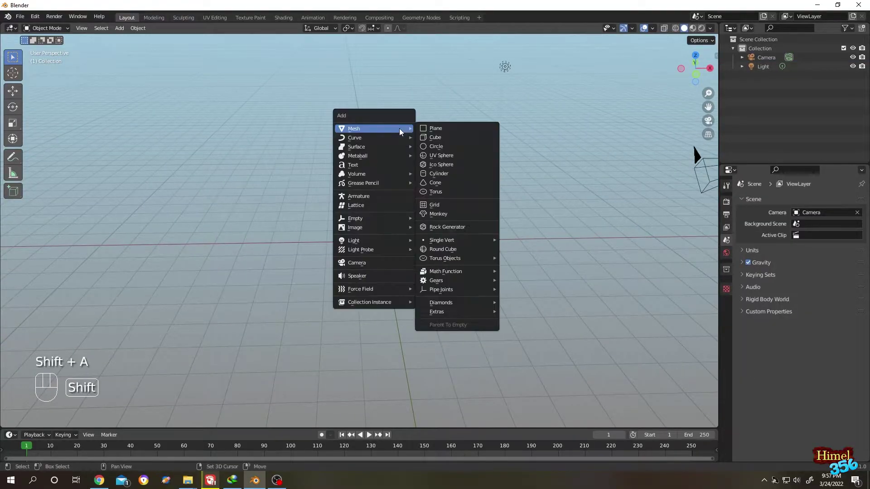
{"action": "left_click", "coordinate": [457, 164]}
Scale all of the icosphere's vertices down in Edit Mode.
{"action": "key", "text": "Tab"}
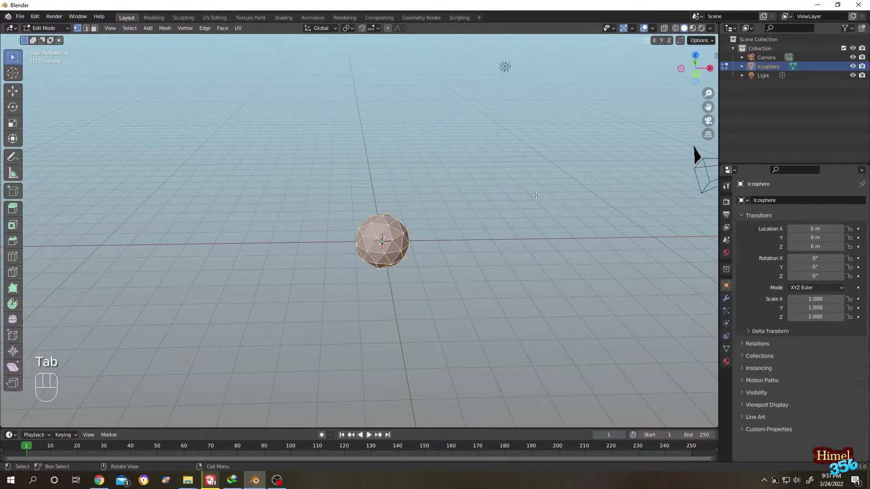
{"action": "key", "text": "a"}
{"action": "key", "text": "s"}
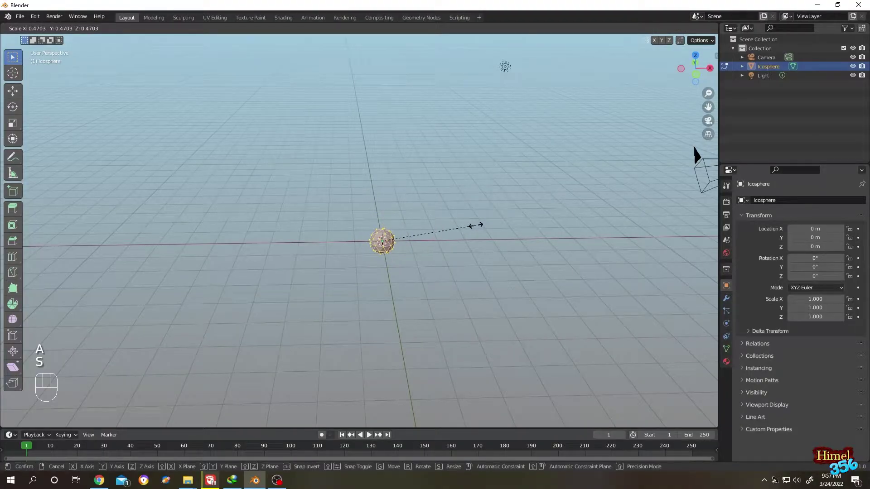
{"action": "left_click", "coordinate": [419, 233]}
Enable the Move and Rotate viewport gizmos and return to Object Mode.
{"action": "left_click", "coordinate": [632, 29]}
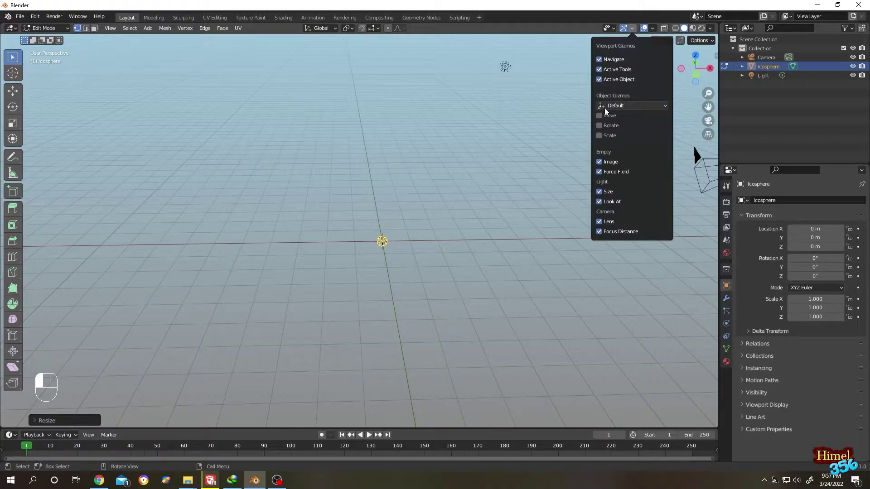
{"action": "left_click", "coordinate": [604, 107]}
{"action": "left_click", "coordinate": [599, 114]}
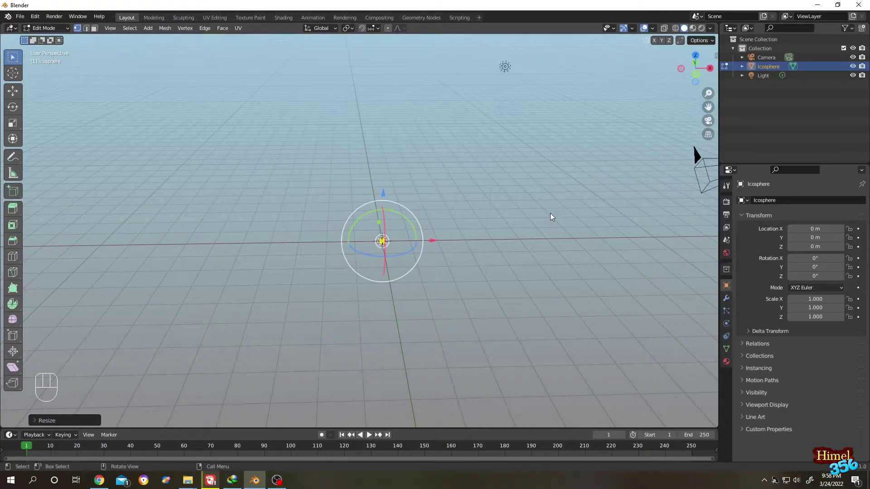
{"action": "key", "text": "Tab"}
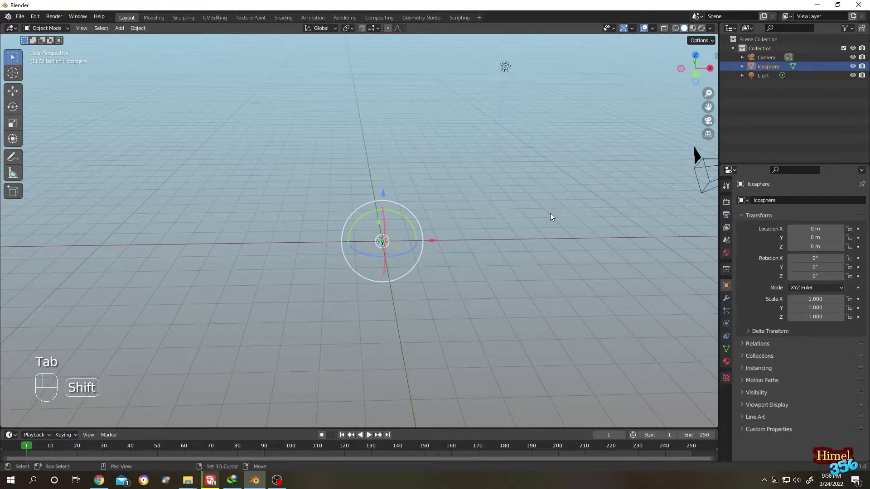
Duplicate the icosphere and move the copy about 10 m along X.
{"action": "key", "text": "shift+d"}
{"action": "key", "text": "x"}
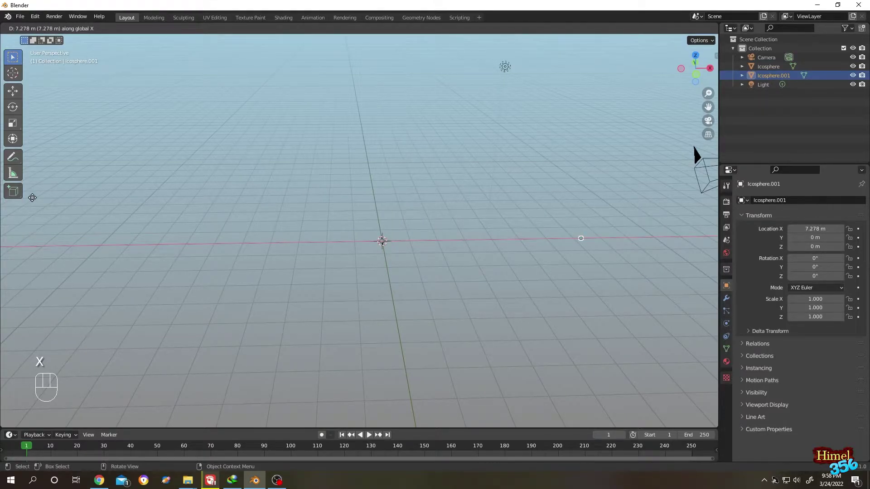
{"action": "left_click", "coordinate": [655, 244]}
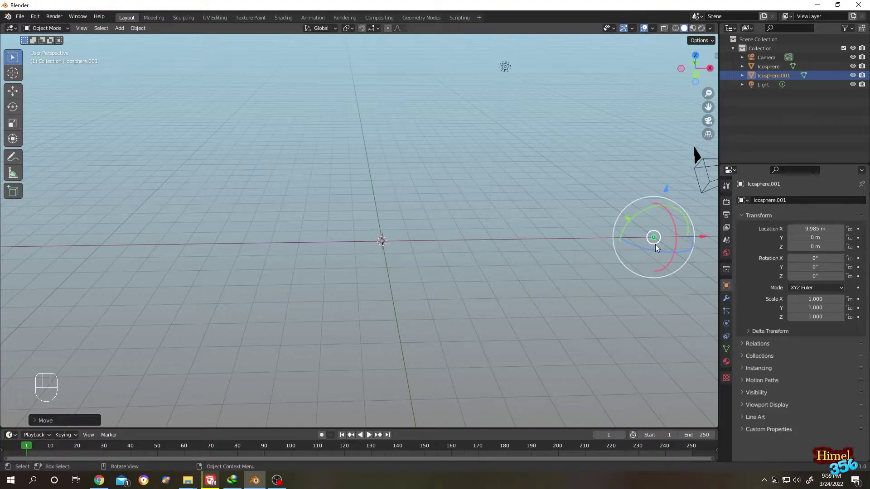
Rename the copy to 'Firework_Sample' in the Outliner.
{"action": "double_click", "coordinate": [784, 76]}
{"action": "type", "text": "Firework"}
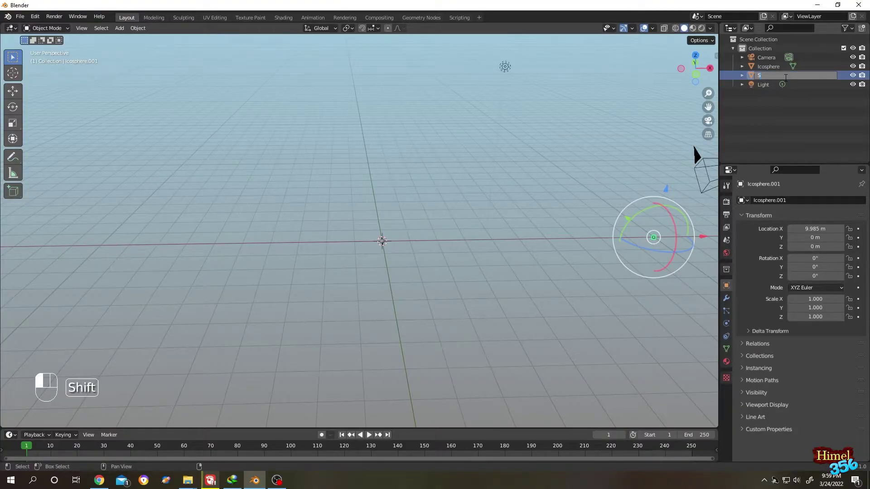
{"action": "type", "text": "_Sample"}
{"action": "left_click", "coordinate": [522, 216]}
Add a particle system to the origin Icosphere, switch to front view, and enlarge the timeline.
{"action": "left_click", "coordinate": [382, 241]}
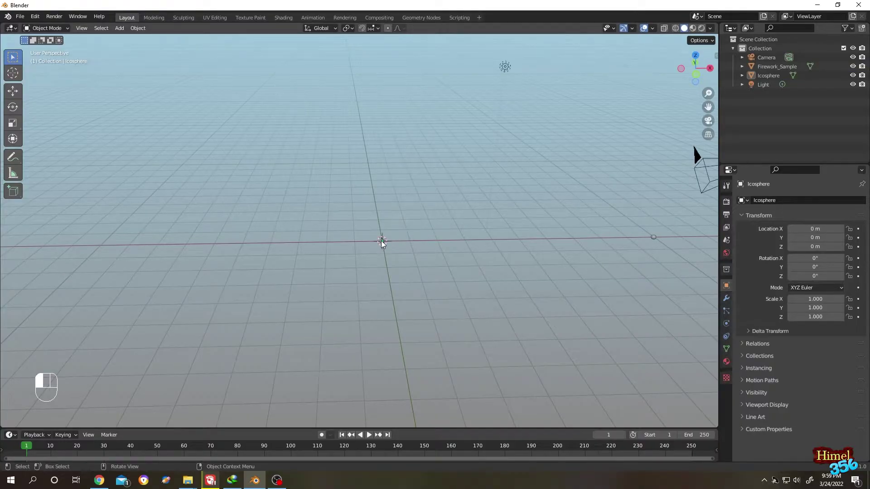
{"action": "left_click", "coordinate": [724, 314]}
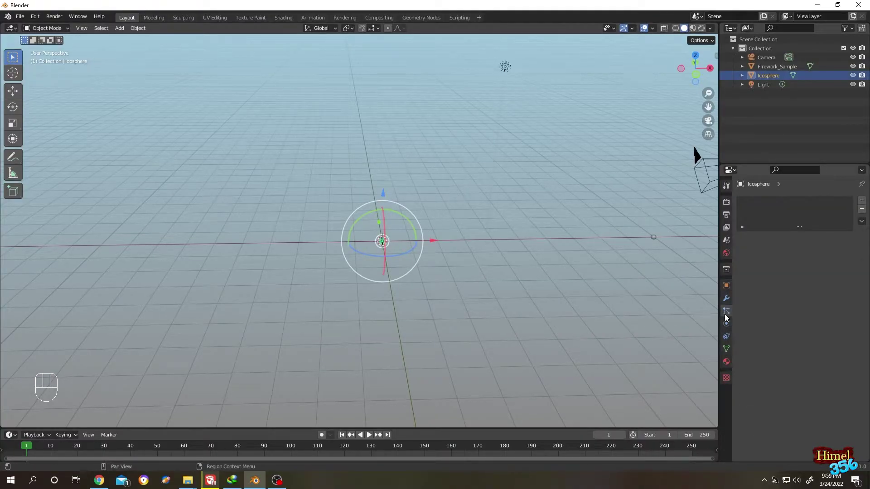
{"action": "left_click", "coordinate": [860, 201]}
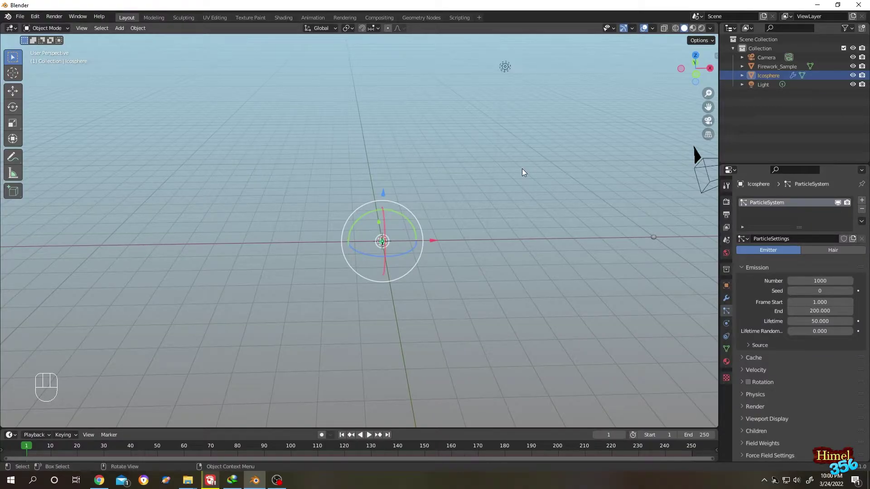
{"action": "key", "text": "KP_1"}
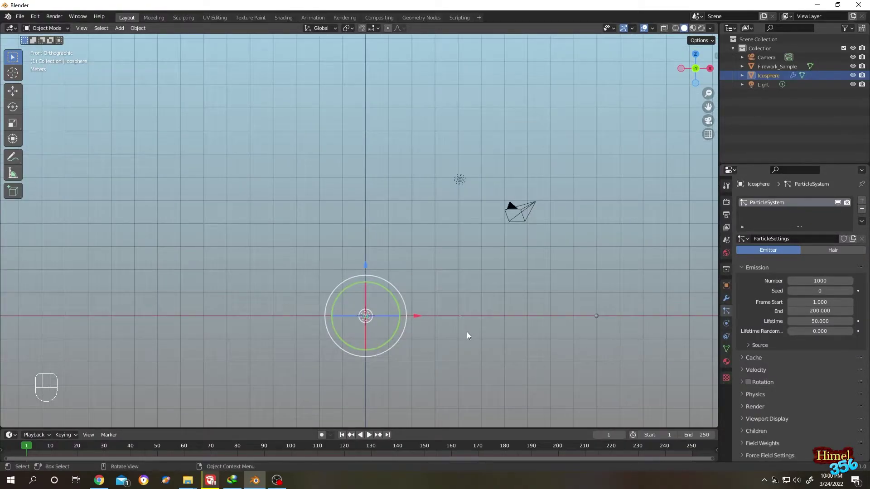
{"action": "left_click_drag", "start_coordinate": [483, 428], "coordinate": [490, 333]}
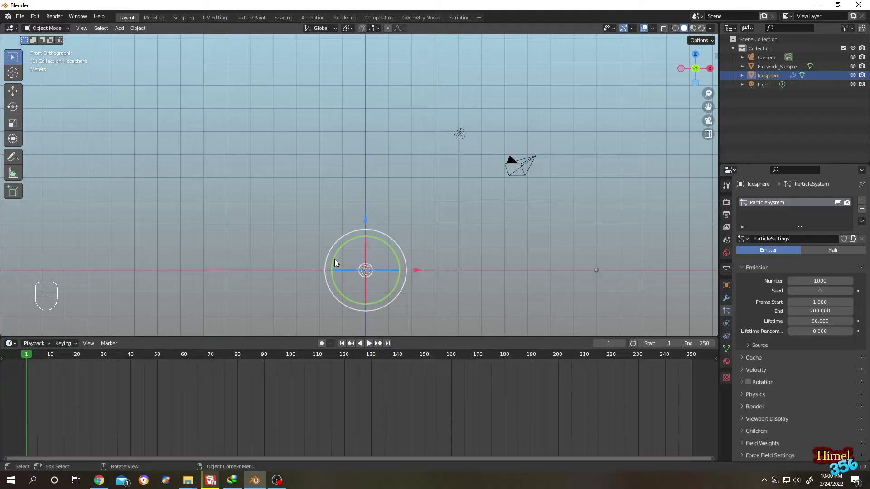
Keyframe the Icosphere's location at frame 1, then raise it about 6.4 m at frame 50.
{"action": "key", "text": "i"}
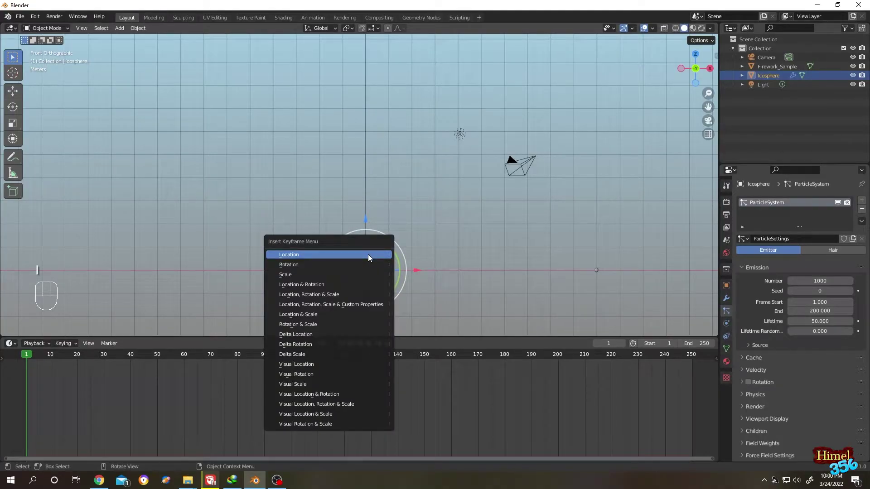
{"action": "left_click", "coordinate": [367, 254]}
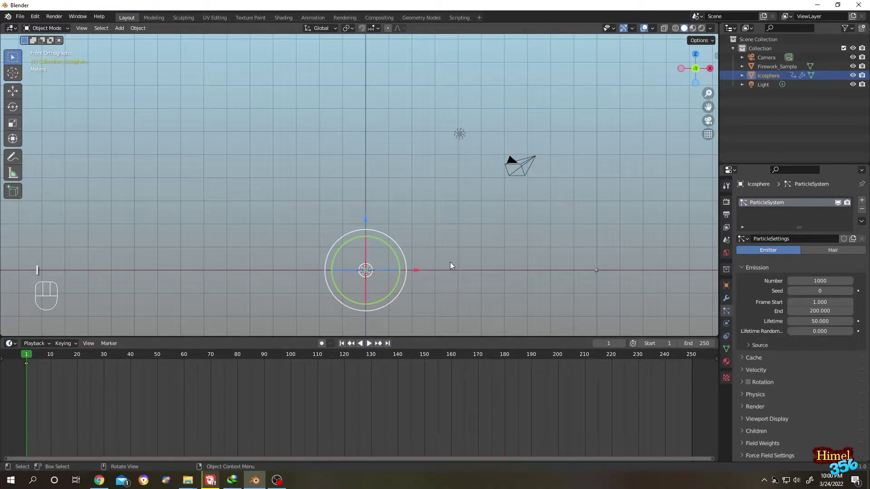
{"action": "left_click", "coordinate": [366, 218]}
{"action": "left_click_drag", "start_coordinate": [26, 360], "coordinate": [157, 360]}
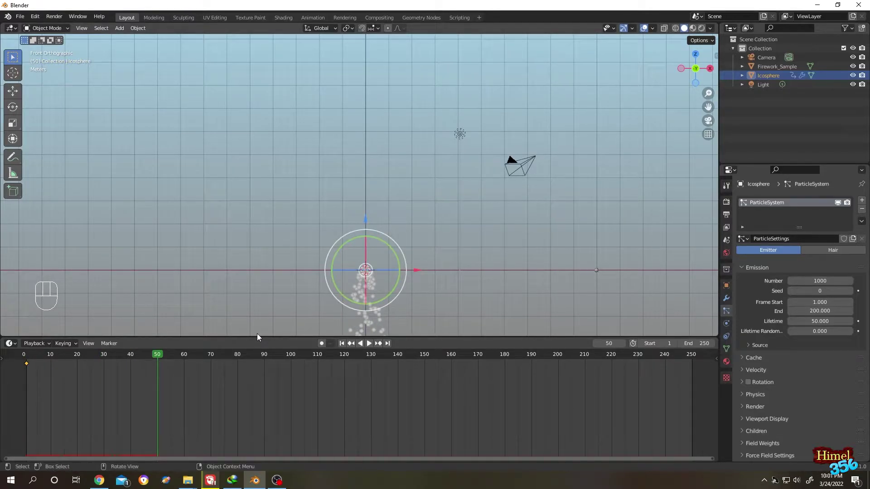
{"action": "left_click_drag", "start_coordinate": [366, 221], "coordinate": [384, 132]}
{"action": "key", "text": "i"}
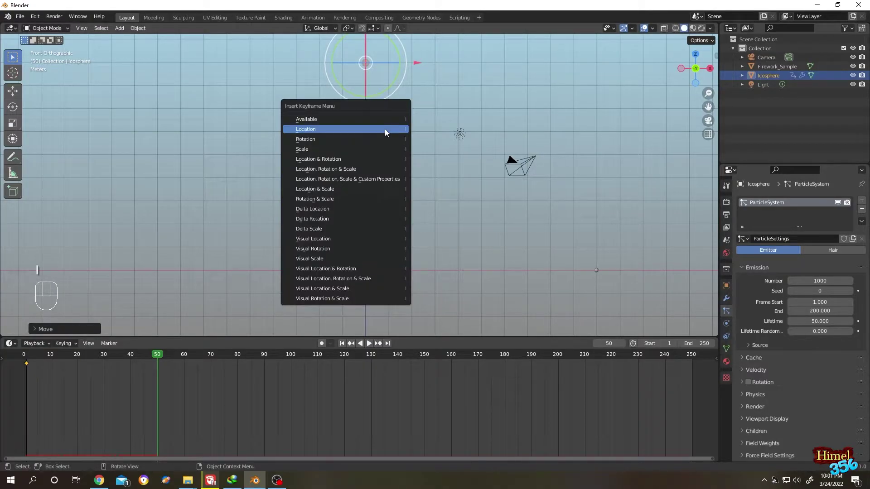
{"action": "left_click", "coordinate": [384, 128]}
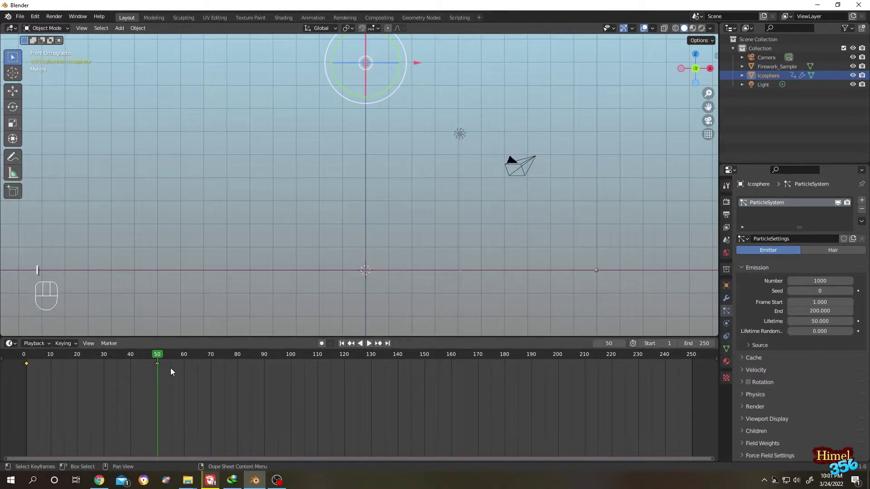
Set both location keyframes to Linear interpolation.
{"action": "key", "text": "b"}
{"action": "left_click_drag", "start_coordinate": [167, 362], "coordinate": [18, 381]}
{"action": "right_click", "coordinate": [26, 364]}
{"action": "mouse_move", "coordinate": [52, 366]}
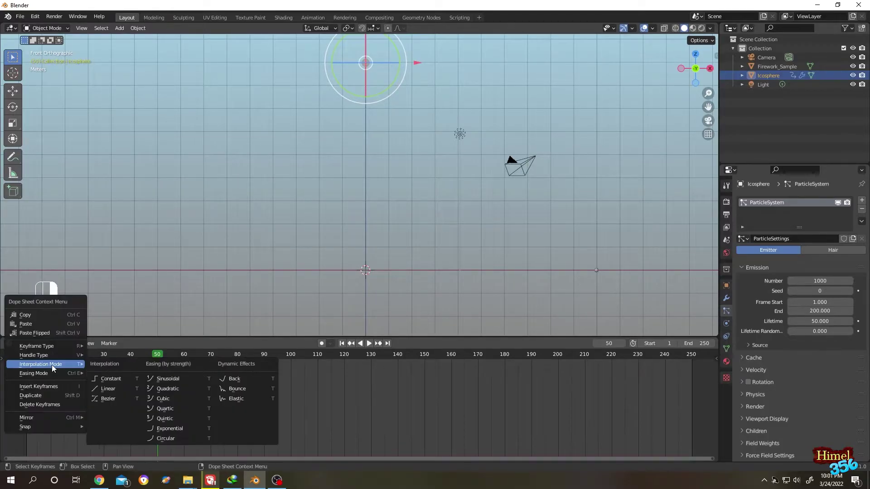
{"action": "left_click", "coordinate": [94, 389]}
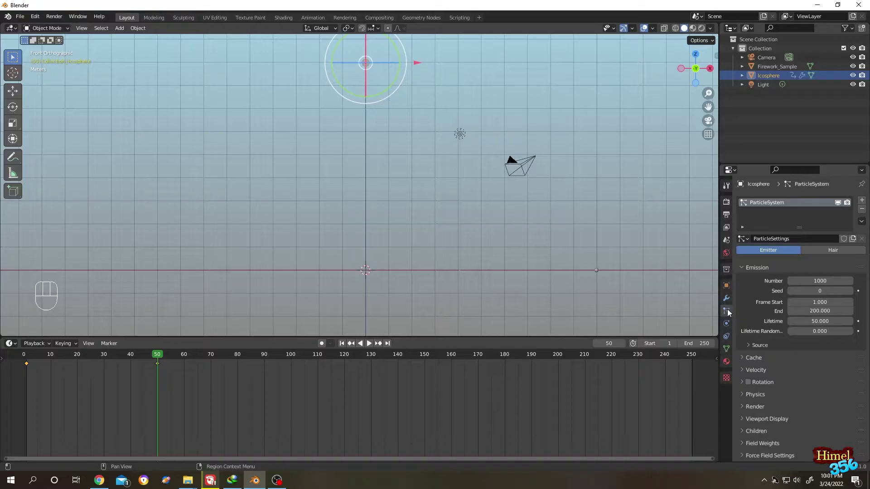
Set emission to 500 particles, end frame 50, lifetime 8, and lifetime randomness 1.
{"action": "left_click", "coordinate": [821, 281]}
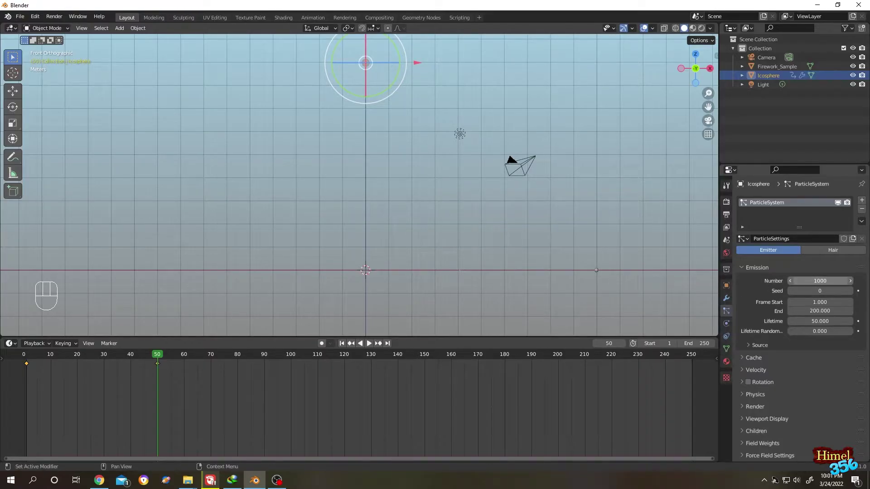
{"action": "type", "text": "500"}
{"action": "key", "text": "Return"}
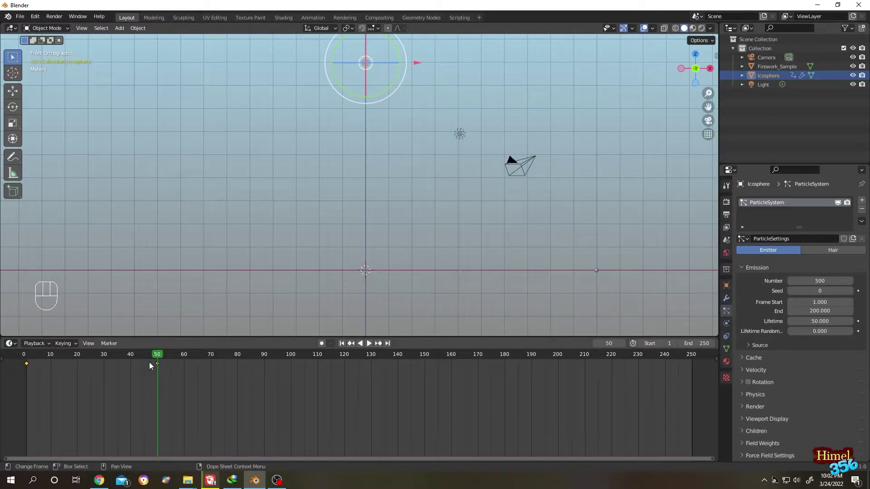
{"action": "double_click", "coordinate": [823, 311]}
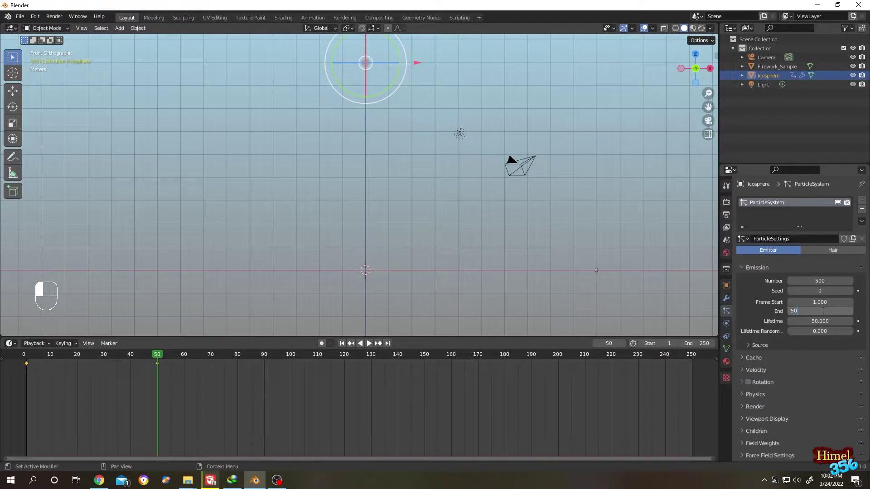
{"action": "type", "text": "50"}
{"action": "key", "text": "Return"}
{"action": "double_click", "coordinate": [820, 321]}
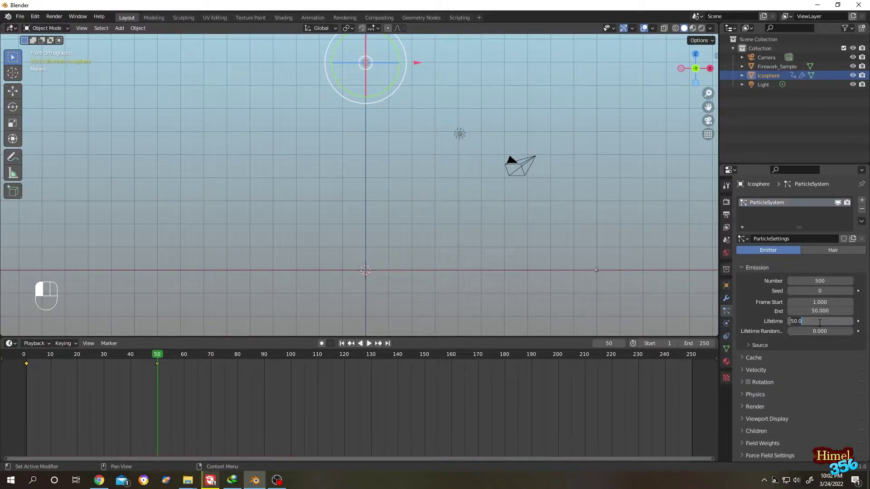
{"action": "type", "text": "8"}
{"action": "key", "text": "Return"}
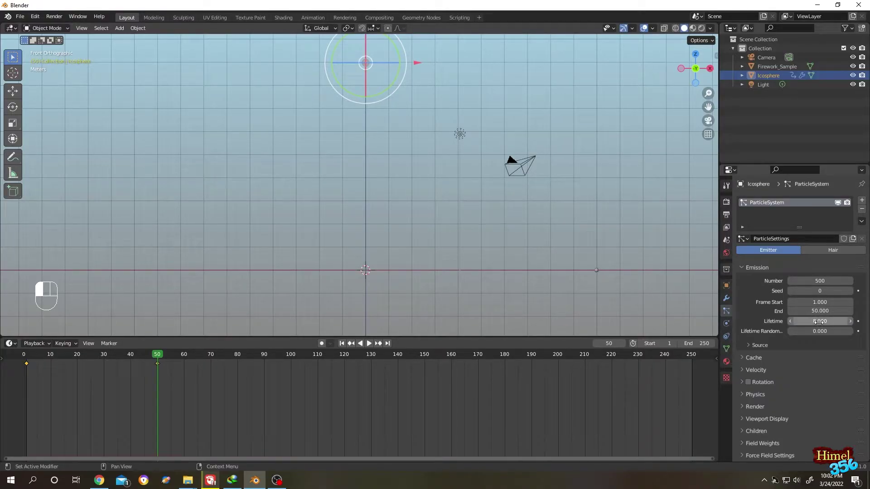
{"action": "left_click_drag", "start_coordinate": [806, 331], "coordinate": [851, 331]}
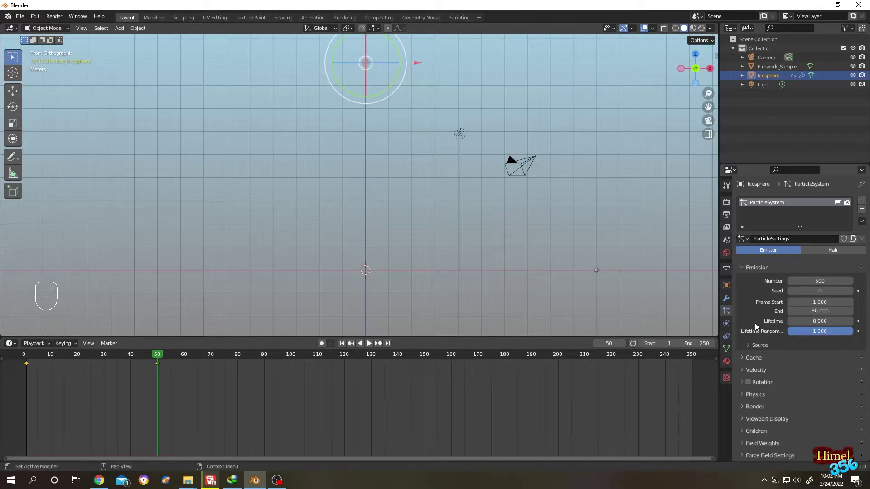
Render the particles as Object instances of Firework_Sample.
{"action": "left_click", "coordinate": [749, 406]}
{"action": "scroll", "coordinate": [749, 407], "scroll_direction": "down", "scroll_amount": 5}
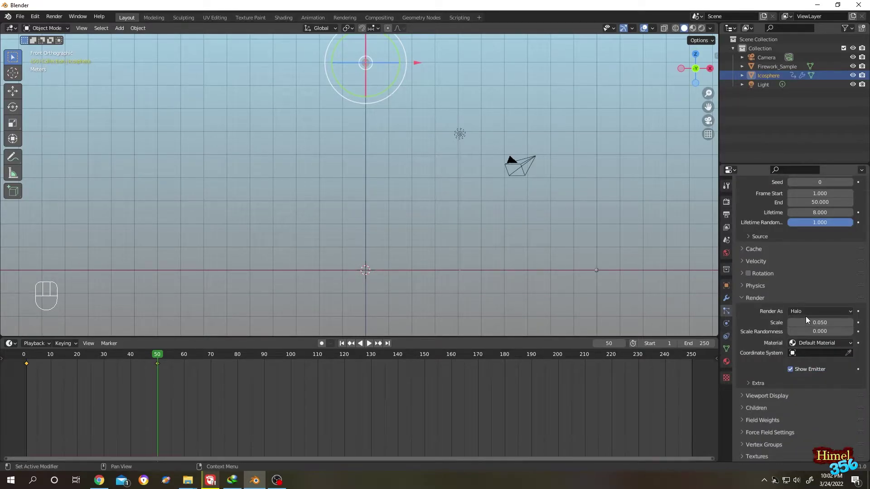
{"action": "left_click", "coordinate": [817, 311]}
{"action": "left_click", "coordinate": [813, 360]}
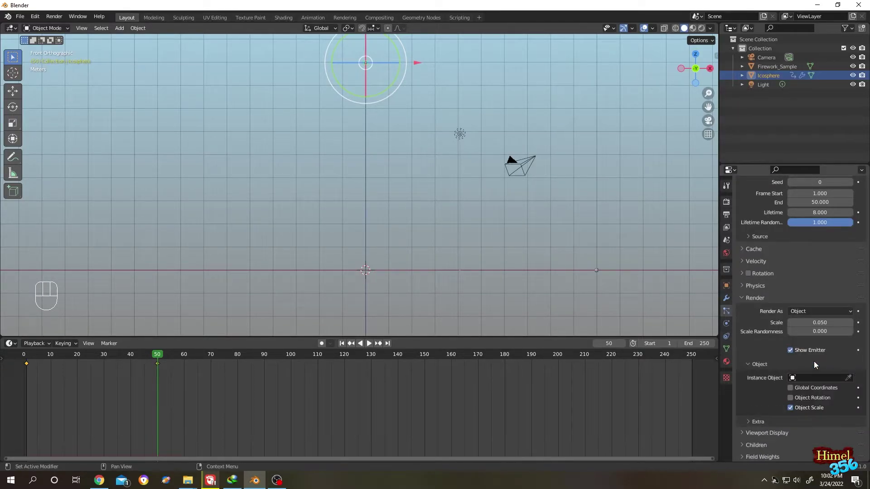
{"action": "left_click", "coordinate": [816, 379]}
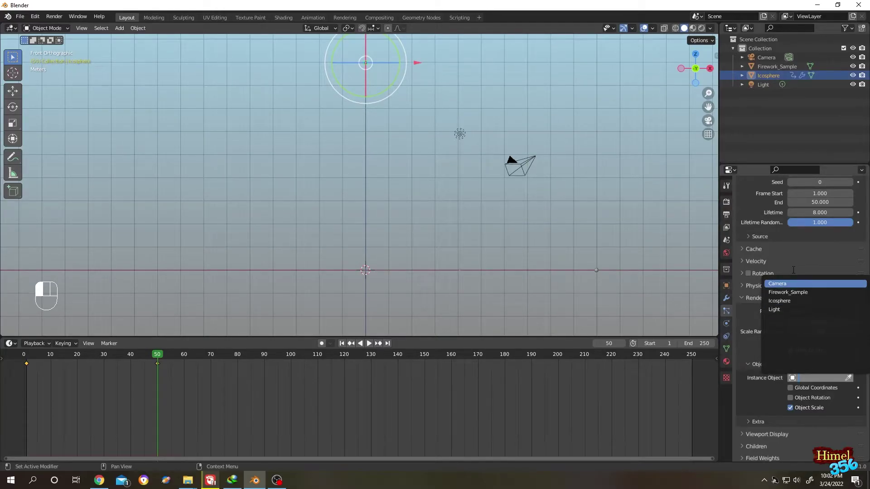
{"action": "left_click", "coordinate": [794, 293]}
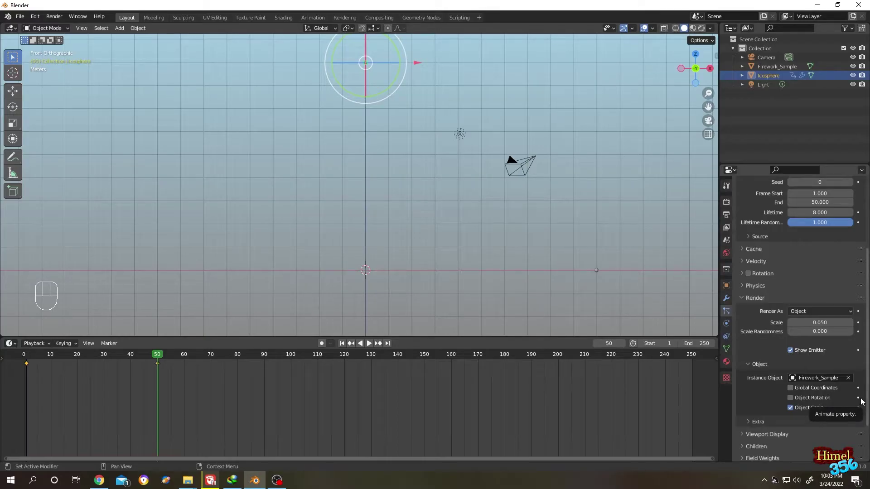
Turn off Show Emitter in the particle Viewport Display settings.
{"action": "left_click", "coordinate": [764, 435]}
{"action": "scroll", "coordinate": [764, 436], "scroll_direction": "down", "scroll_amount": 5}
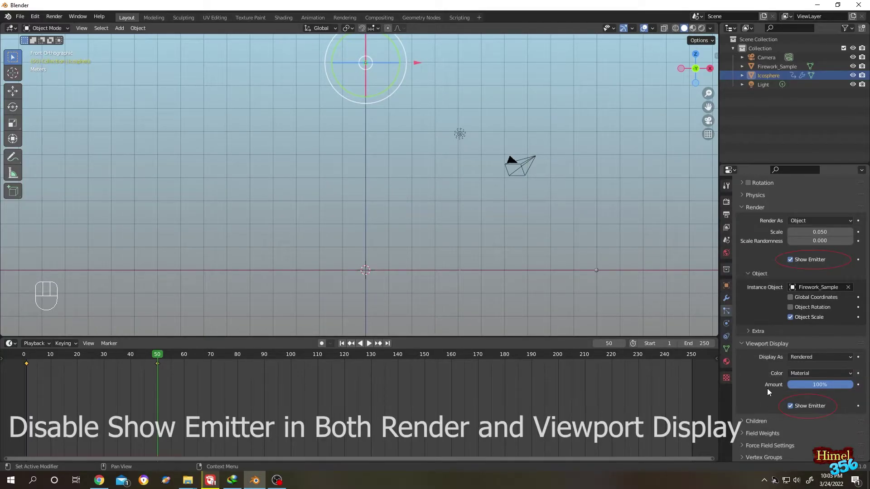
{"action": "left_click", "coordinate": [790, 406]}
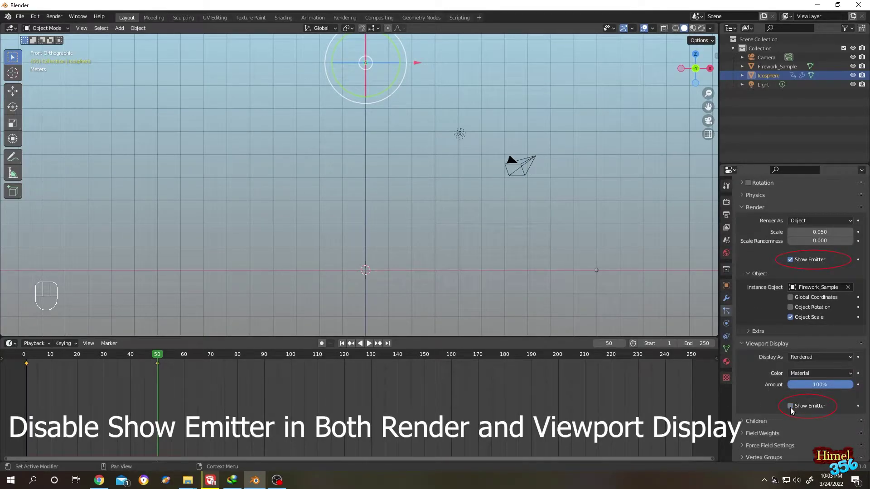
Preview the animation and set the particle instance scale to 0.170.
{"action": "key", "text": "space"}
{"action": "key", "text": "space"}
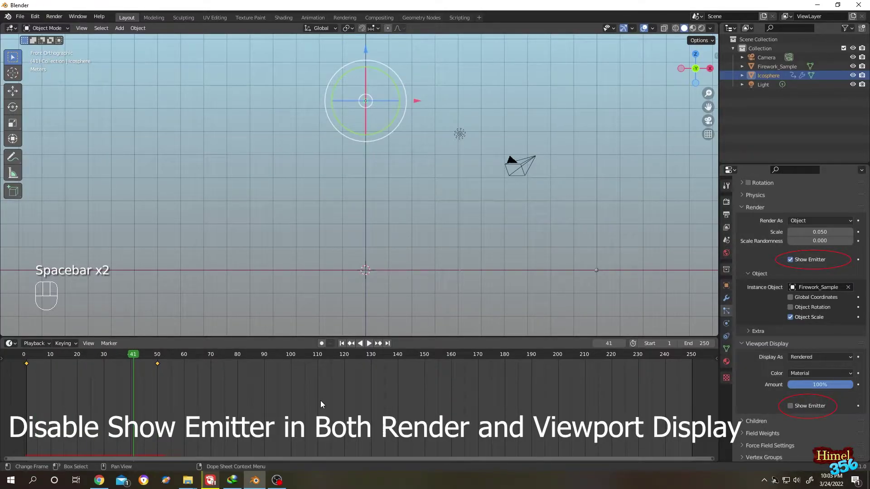
{"action": "scroll", "coordinate": [368, 119], "scroll_direction": "up", "scroll_amount": 1}
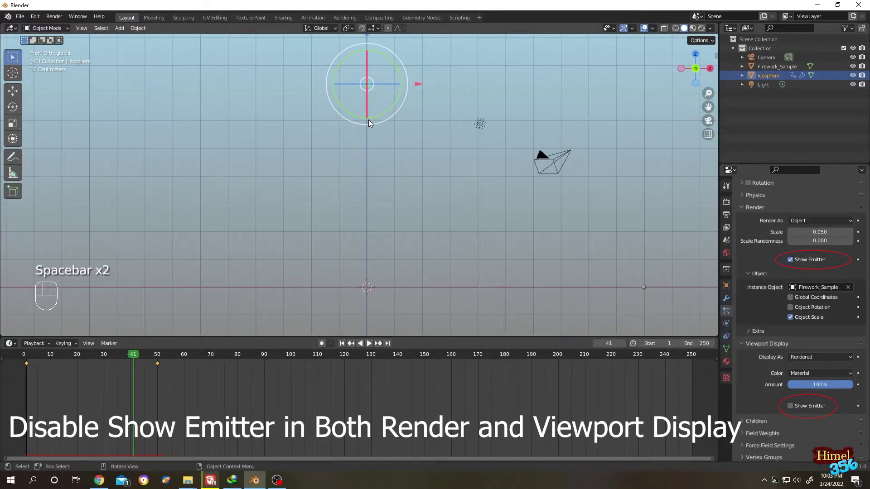
{"action": "left_click_drag", "start_coordinate": [802, 232], "coordinate": [803, 232]}
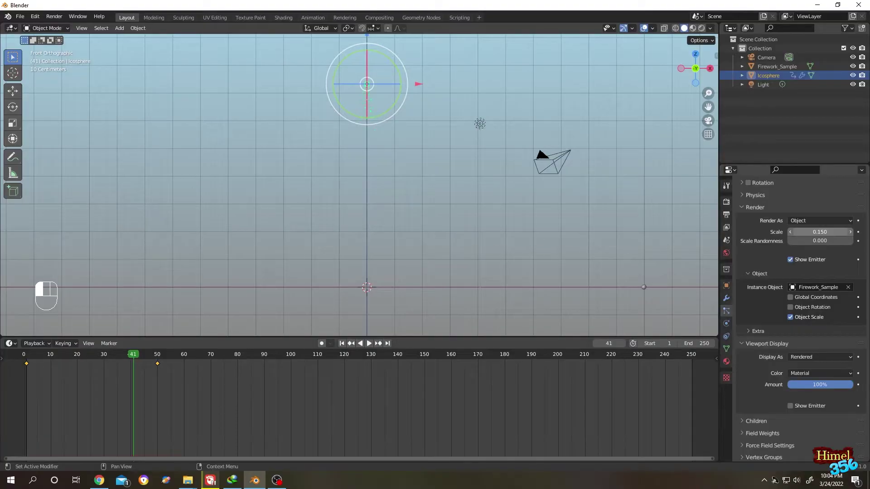
{"action": "key", "text": "space"}
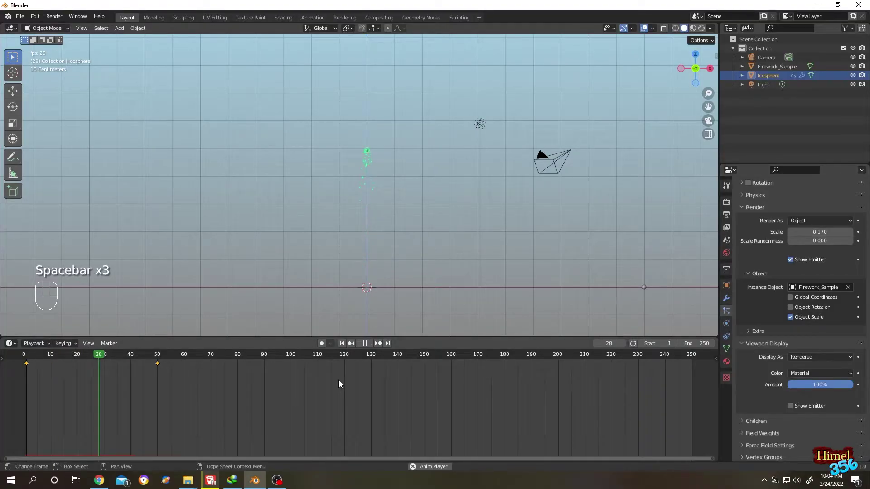
{"action": "key", "text": "space"}
{"action": "key", "text": "Escape"}
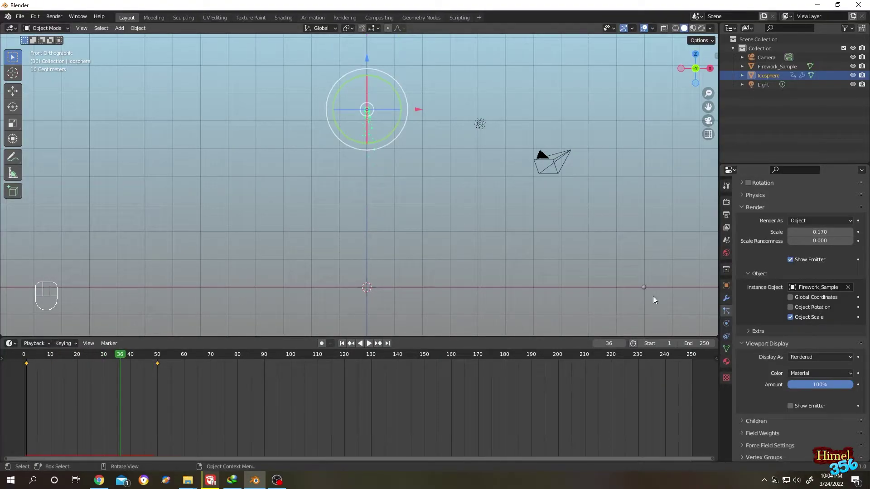
Add a second particle system emitting from frame 50 to frame 90.
{"action": "scroll", "coordinate": [781, 253], "scroll_direction": "up", "scroll_amount": 5}
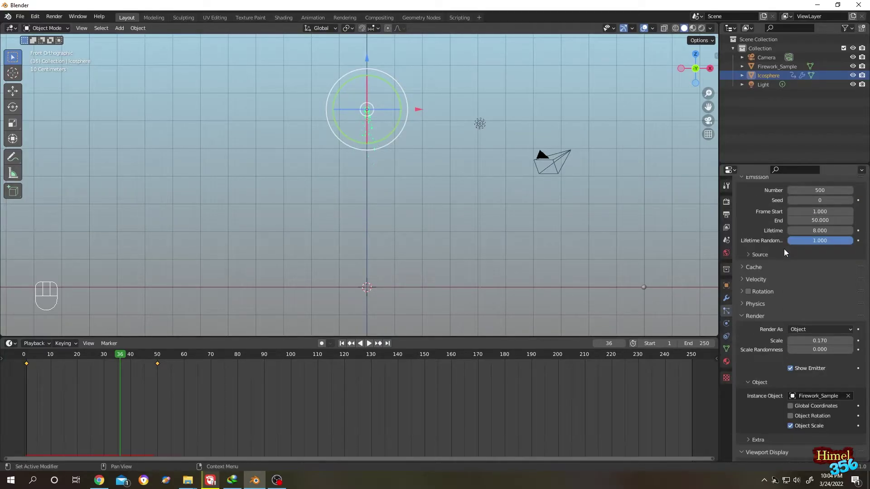
{"action": "scroll", "coordinate": [785, 253], "scroll_direction": "up", "scroll_amount": 4}
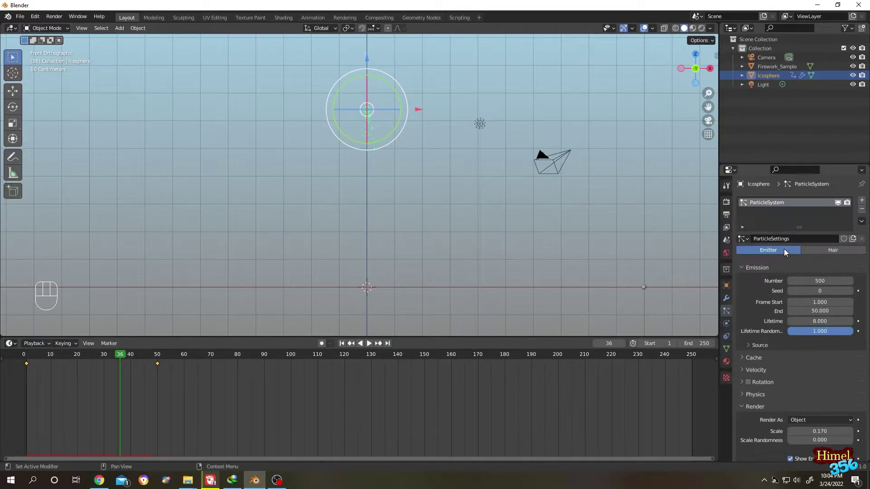
{"action": "left_click", "coordinate": [862, 201]}
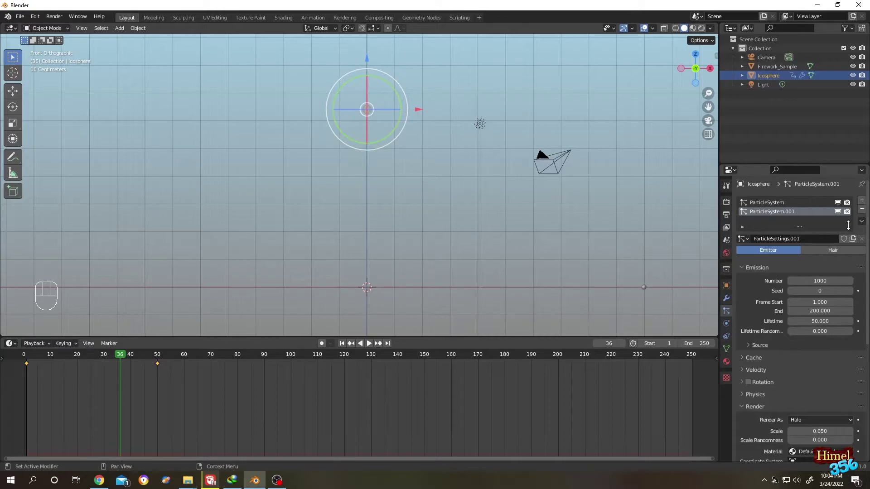
{"action": "left_click", "coordinate": [159, 358]}
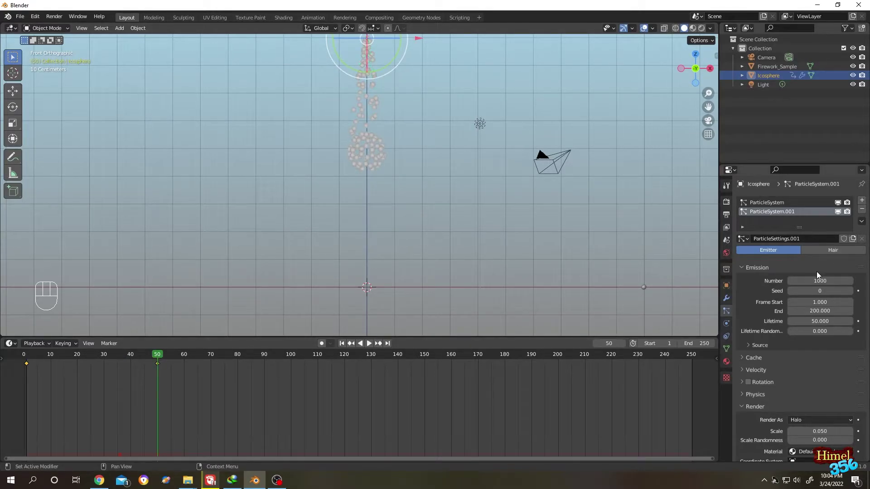
{"action": "left_click", "coordinate": [821, 302]}
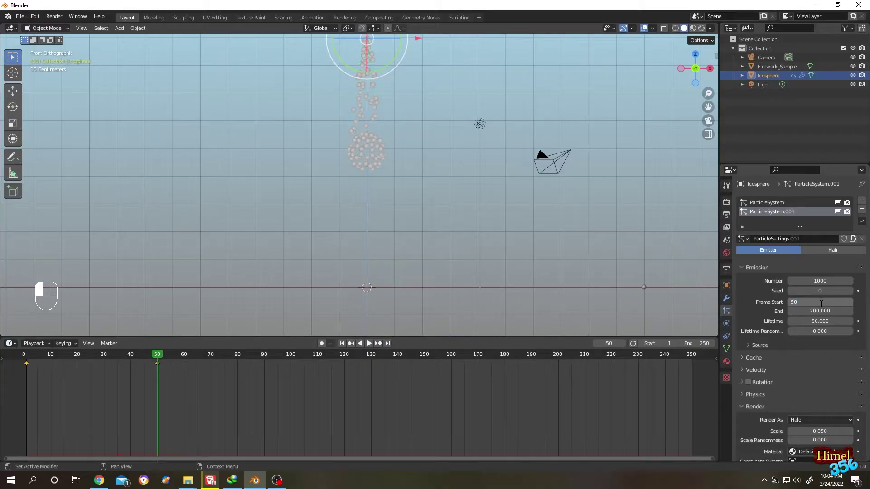
{"action": "key", "text": "Return"}
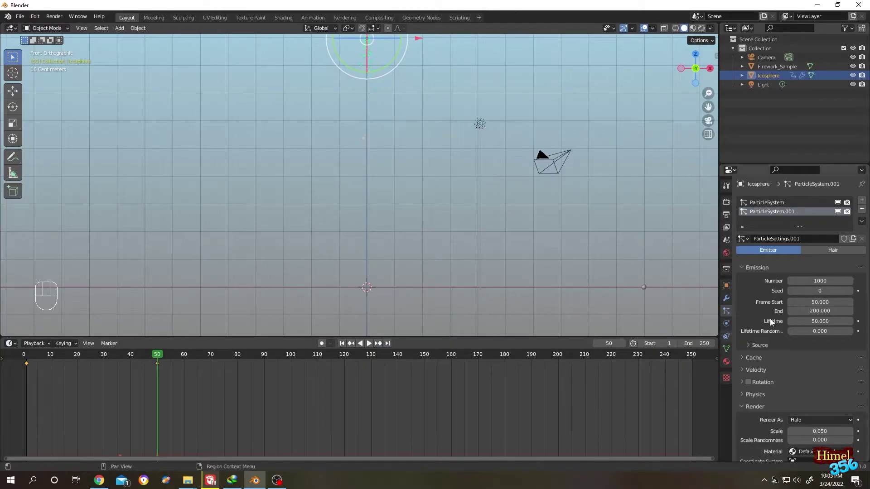
{"action": "left_click", "coordinate": [825, 312]}
{"action": "type", "text": "90"}
{"action": "key", "text": "Return"}
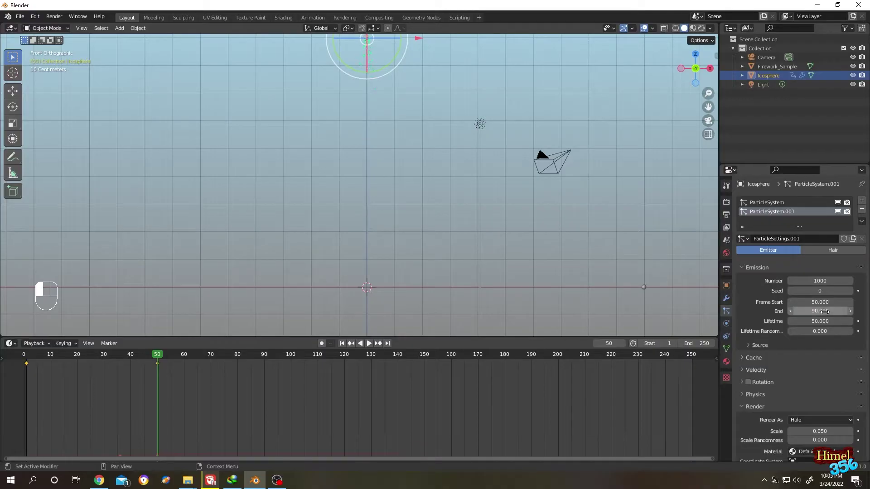
Set the second system's lifetime to 150 with lifetime randomness 1.
{"action": "left_click", "coordinate": [822, 321]}
{"action": "type", "text": "150"}
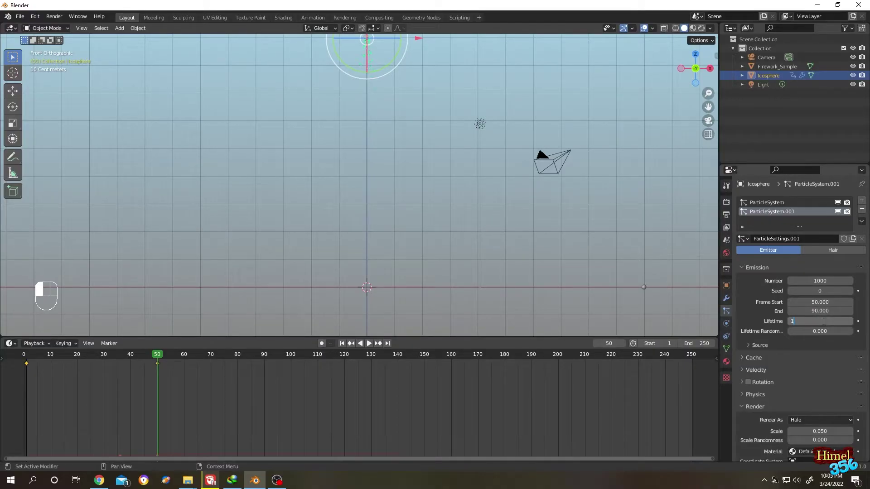
{"action": "key", "text": "Return"}
{"action": "left_click", "coordinate": [806, 331]}
{"action": "type", "text": "1"}
{"action": "key", "text": "Return"}
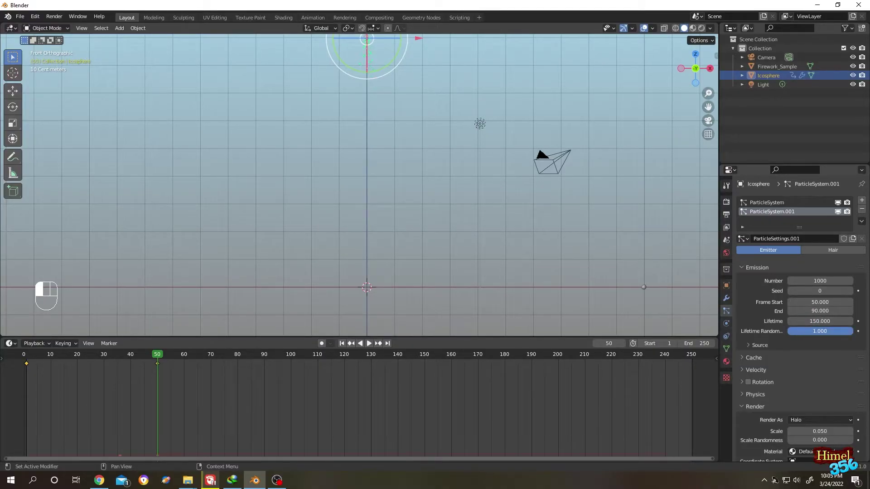
Give the second system's particles a normal velocity of 4 m/s.
{"action": "left_click", "coordinate": [756, 371]}
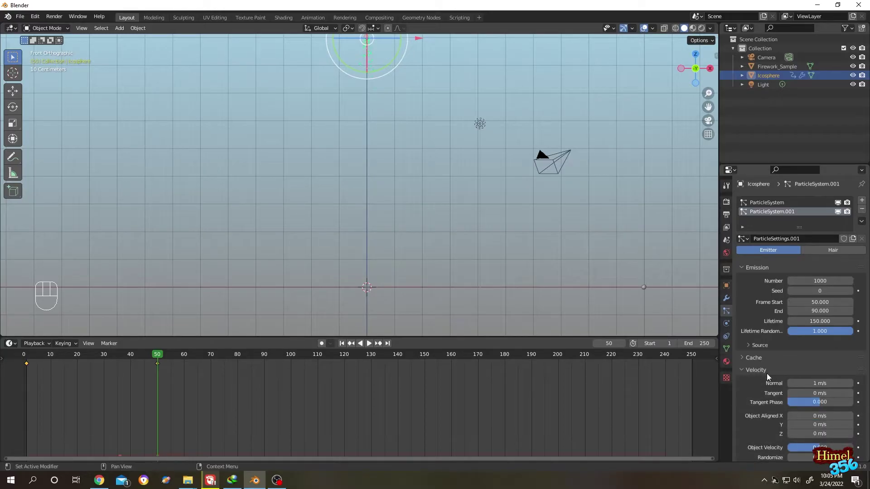
{"action": "left_click", "coordinate": [821, 384]}
{"action": "type", "text": "4"}
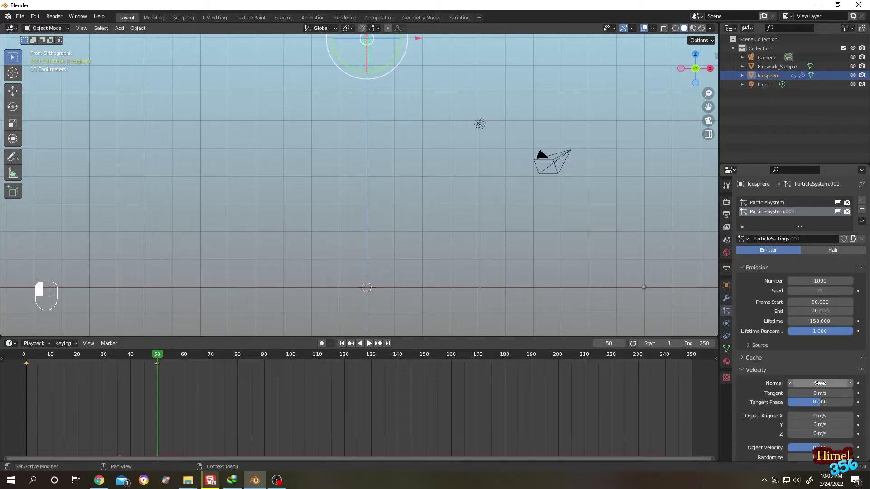
{"action": "key", "text": "Return"}
{"action": "left_click", "coordinate": [743, 371]}
{"action": "scroll", "coordinate": [752, 377], "scroll_direction": "down", "scroll_amount": 4}
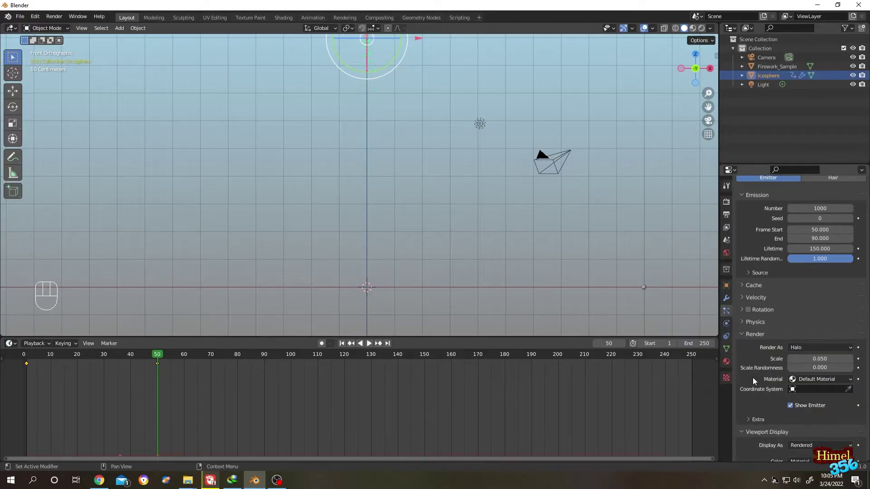
Render the second system's particles as Firework_Sample object instances.
{"action": "left_click", "coordinate": [808, 348]}
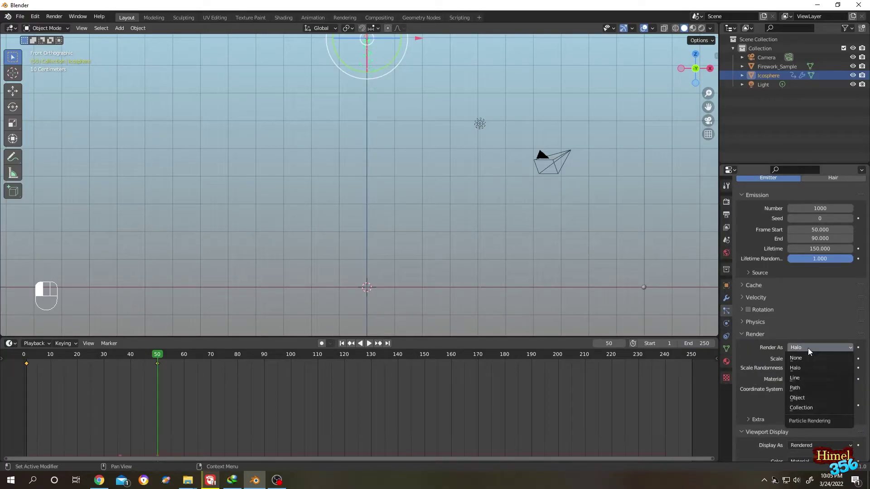
{"action": "left_click", "coordinate": [808, 391]}
{"action": "scroll", "coordinate": [805, 381], "scroll_direction": "down", "scroll_amount": 3}
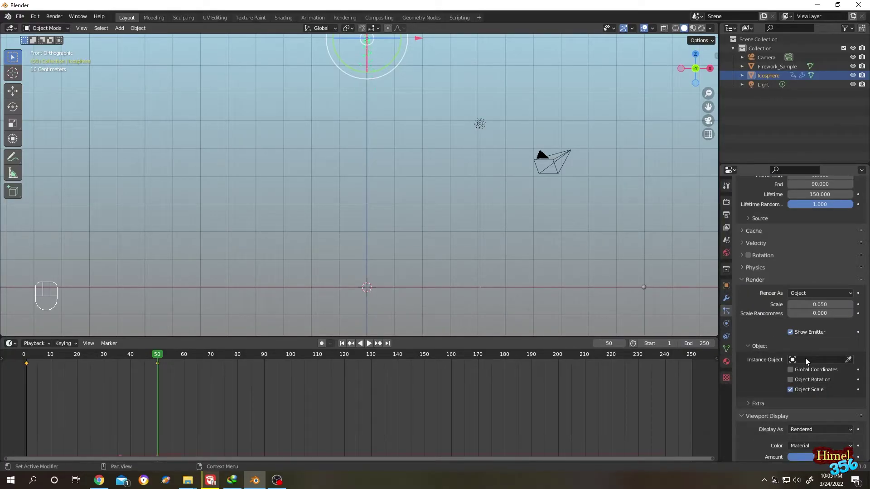
{"action": "left_click", "coordinate": [810, 359]}
{"action": "left_click", "coordinate": [789, 382]}
Set the second system's gravity field weight to 0.1.
{"action": "scroll", "coordinate": [769, 334], "scroll_direction": "down", "scroll_amount": 5}
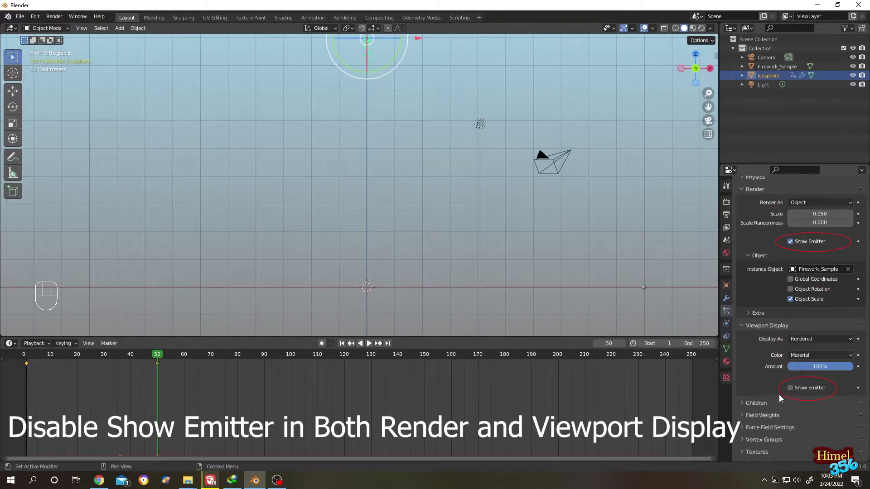
{"action": "scroll", "coordinate": [766, 358], "scroll_direction": "down", "scroll_amount": 1}
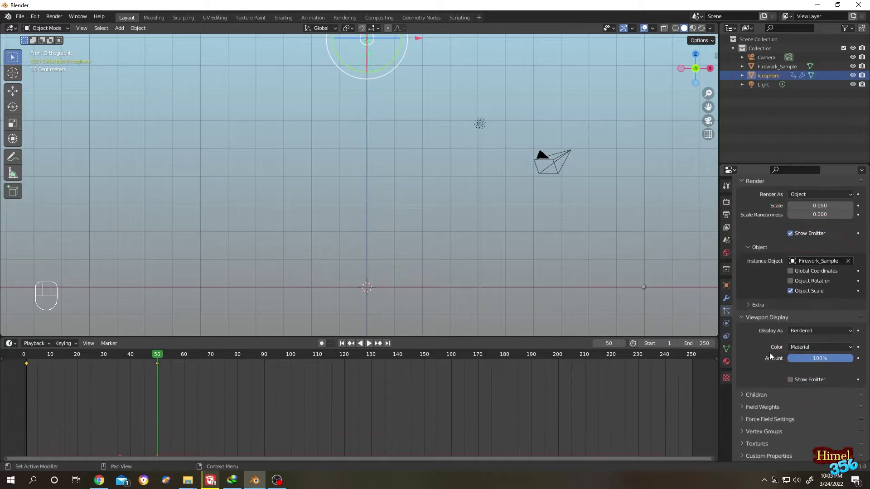
{"action": "left_click", "coordinate": [758, 407]}
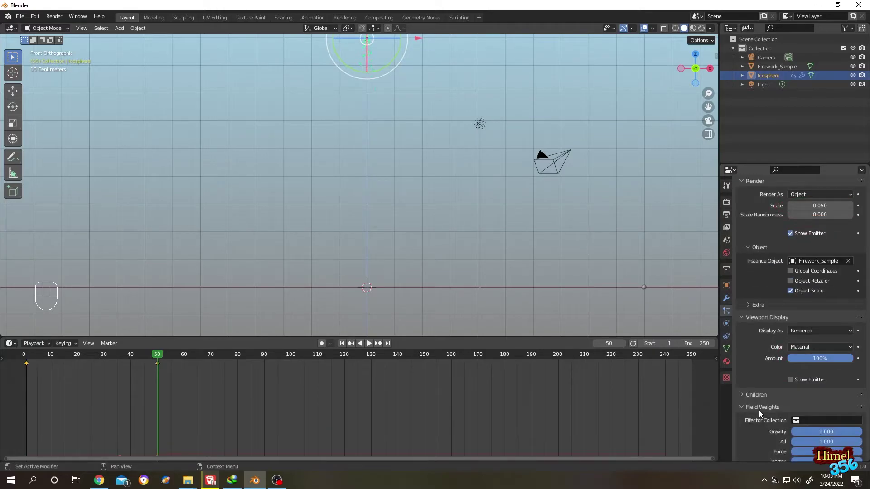
{"action": "left_click", "coordinate": [829, 431]}
{"action": "type", "text": "0.1"}
{"action": "key", "text": "Return"}
Raise the second system's particle count to 4000 and return to frame 1.
{"action": "scroll", "coordinate": [762, 357], "scroll_direction": "up", "scroll_amount": 10}
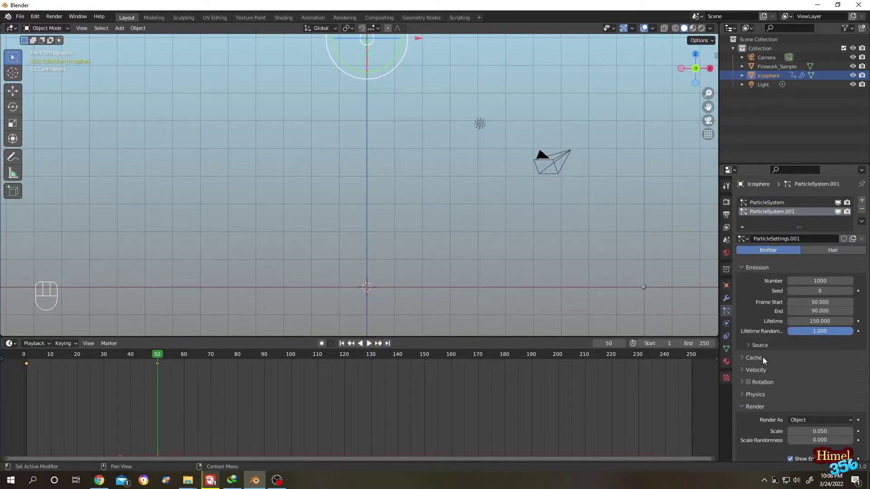
{"action": "left_click", "coordinate": [832, 280]}
{"action": "type", "text": "500"}
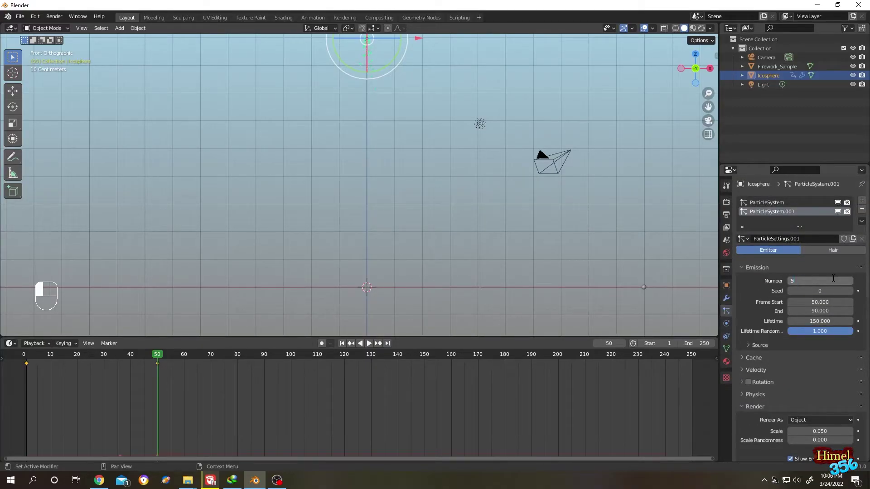
{"action": "key", "text": "BackSpace"}
{"action": "key", "text": "BackSpace"}
{"action": "key", "text": "BackSpace"}
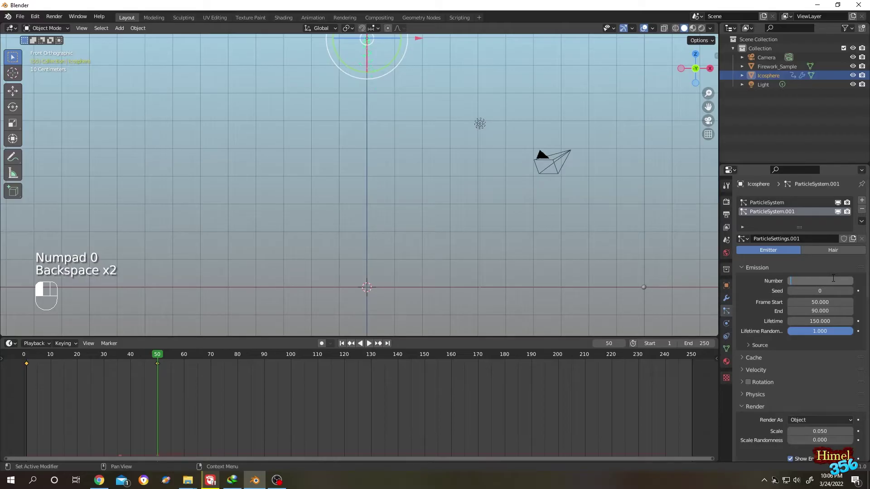
{"action": "type", "text": "4000"}
{"action": "key", "text": "Return"}
{"action": "key", "text": "shift+Left"}
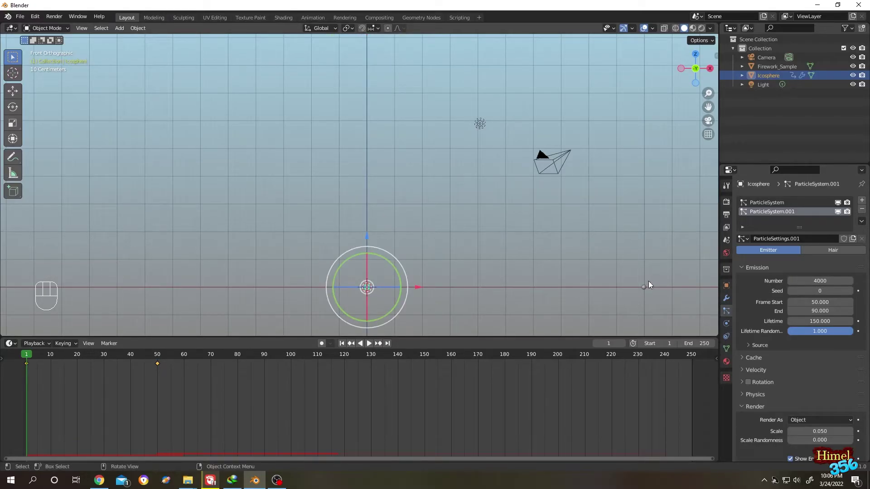
Give Firework_Sample a new material, Material.001, and open the Shading workspace.
{"action": "left_click", "coordinate": [644, 287]}
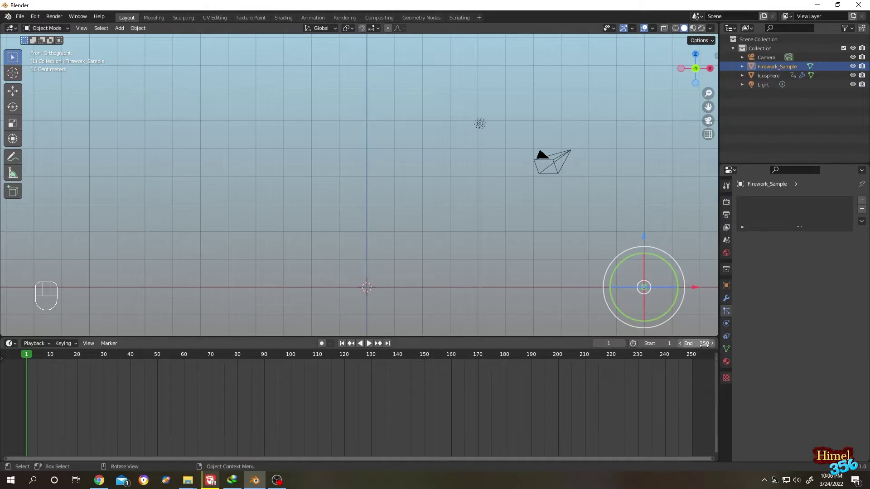
{"action": "left_click", "coordinate": [724, 362]}
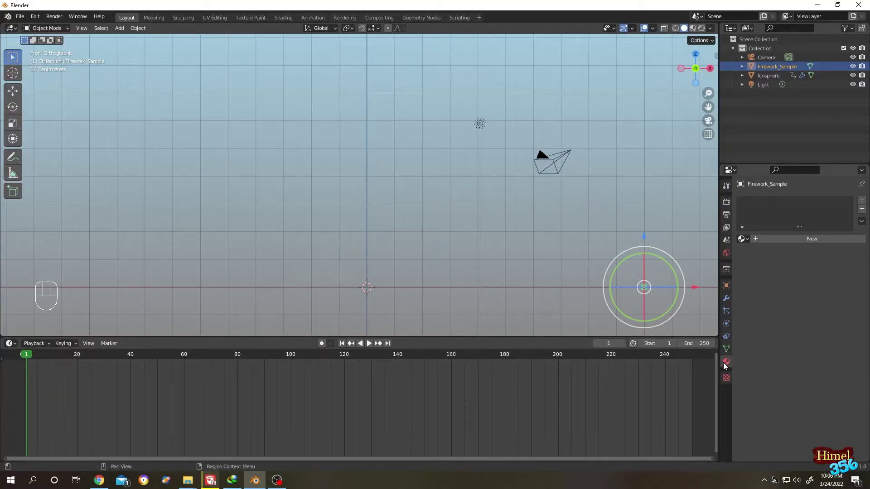
{"action": "left_click", "coordinate": [816, 240]}
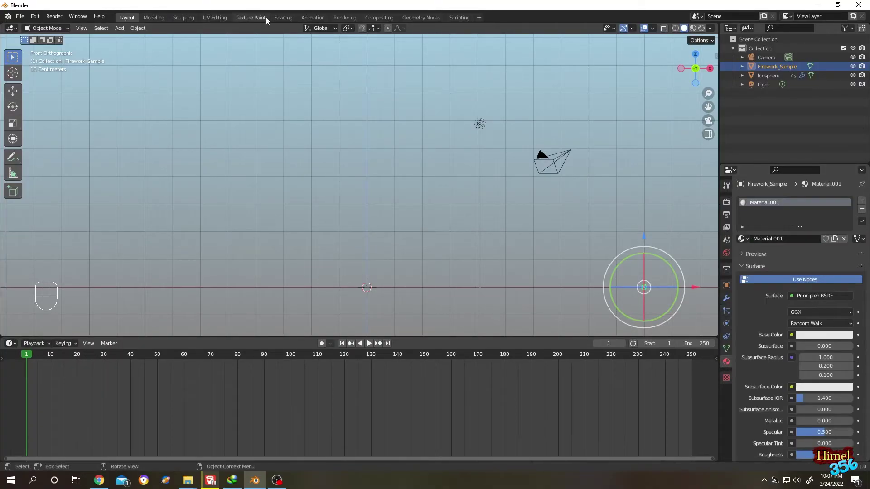
{"action": "left_click", "coordinate": [278, 18]}
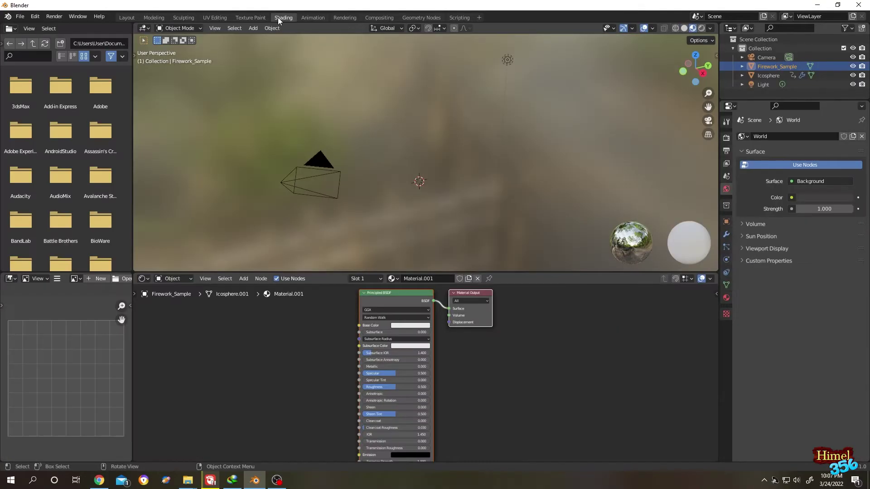
Replace the Principled BSDF with an Emission node beside the Material Output.
{"action": "left_click", "coordinate": [381, 296]}
{"action": "key", "text": "Delete"}
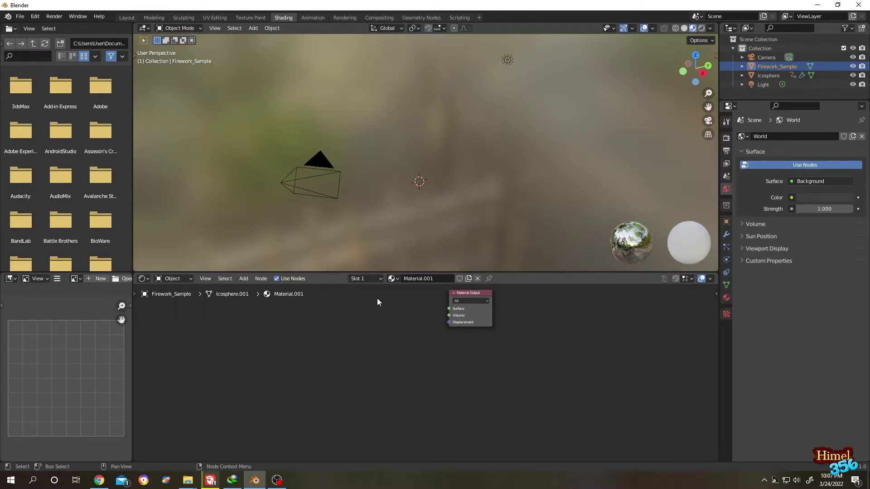
{"action": "left_click", "coordinate": [243, 279]}
{"action": "left_click", "coordinate": [255, 290]}
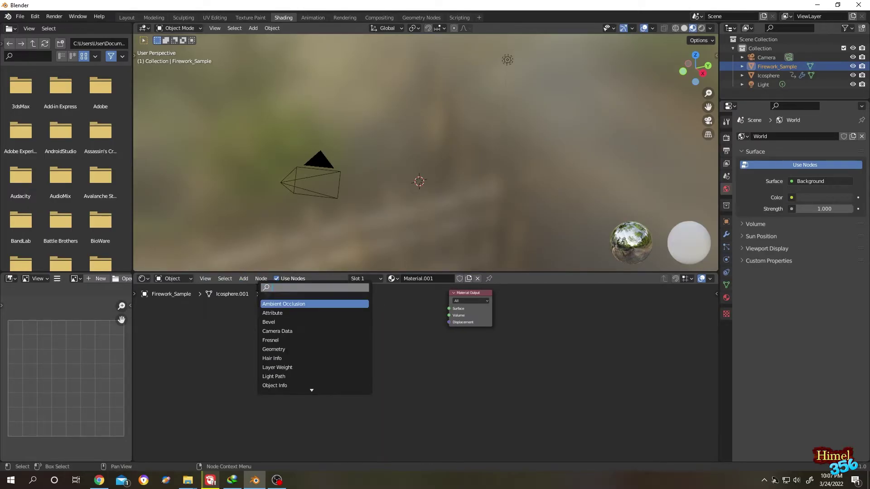
{"action": "type", "text": "emi"}
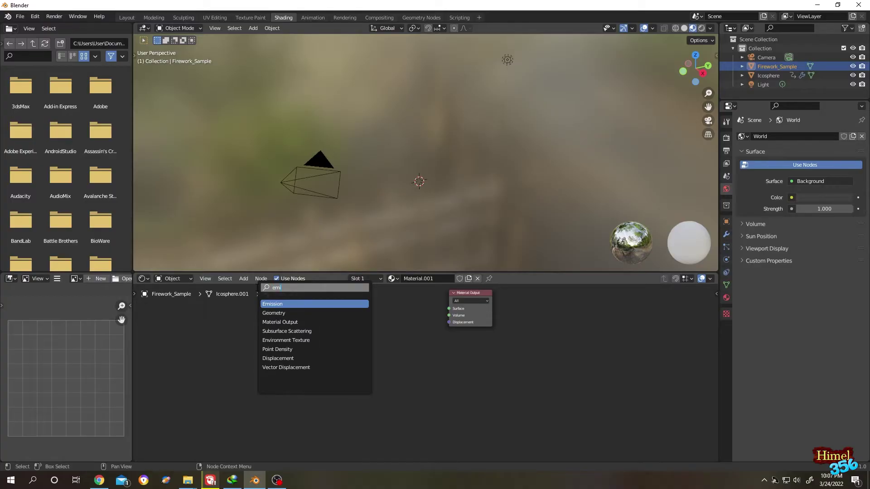
{"action": "left_click", "coordinate": [287, 304]}
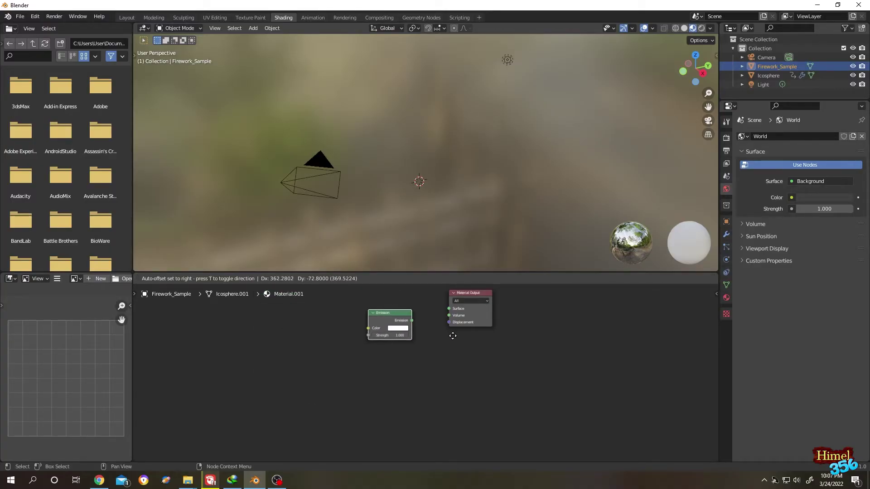
{"action": "left_click", "coordinate": [398, 347]}
Add an Object Info node, link Location to Emission Color, and set Strength to 40.
{"action": "left_click", "coordinate": [248, 279]}
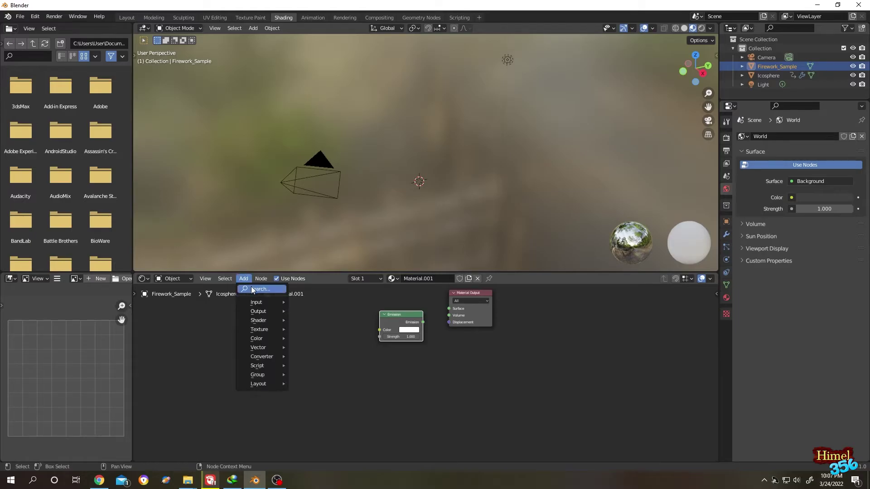
{"action": "left_click", "coordinate": [253, 287]}
{"action": "type", "text": "object"}
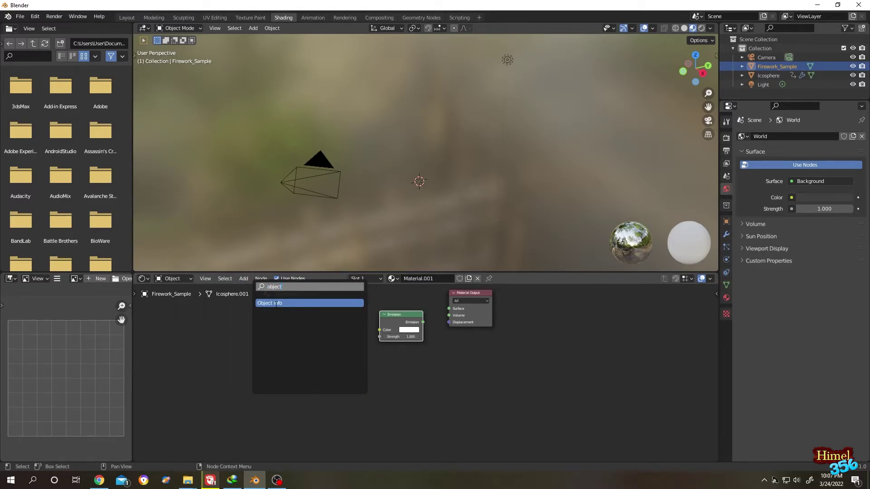
{"action": "left_click", "coordinate": [276, 304]}
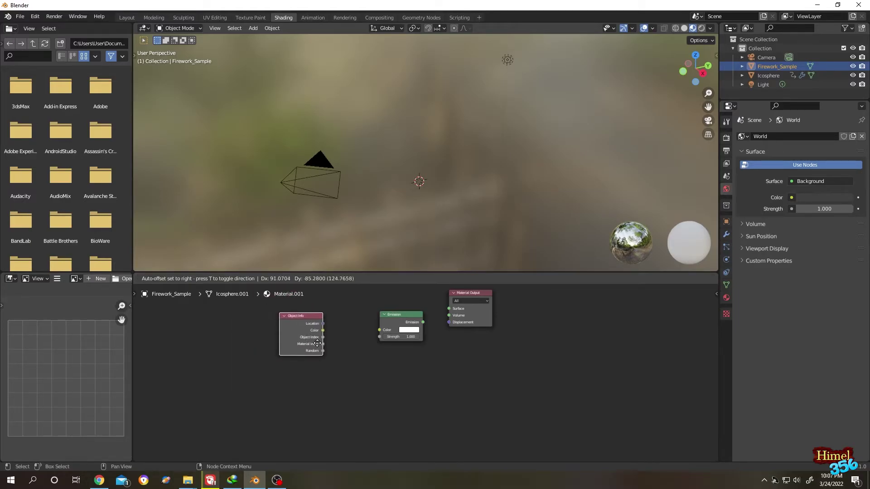
{"action": "left_click", "coordinate": [349, 338]}
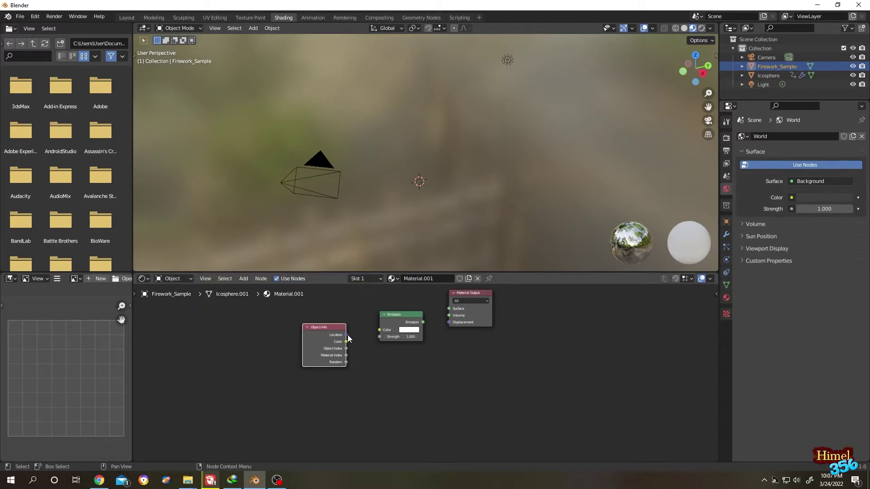
{"action": "left_click_drag", "start_coordinate": [346, 335], "coordinate": [448, 322]}
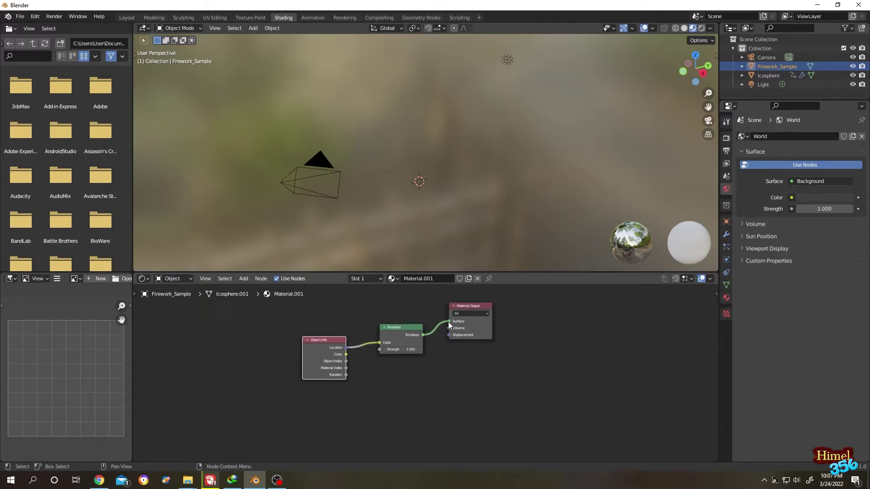
{"action": "left_click", "coordinate": [407, 349]}
{"action": "type", "text": "40"}
{"action": "key", "text": "Return"}
Turn on Eevee Bloom and Screen Space Reflections, then preview the scene in Rendered shading.
{"action": "left_click", "coordinate": [726, 138]}
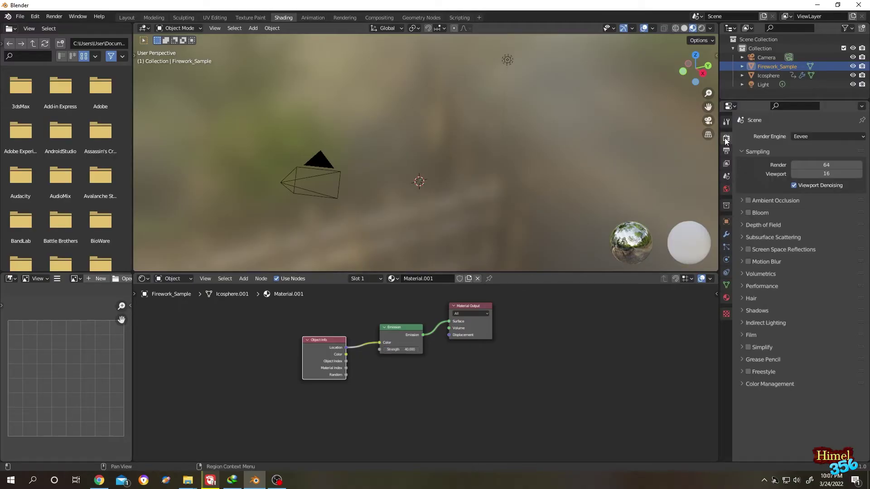
{"action": "left_click", "coordinate": [749, 213]}
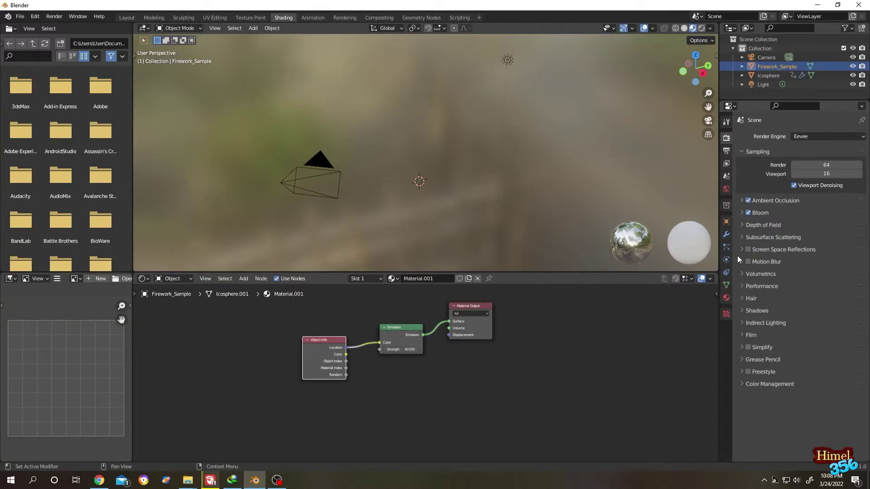
{"action": "left_click", "coordinate": [748, 250]}
{"action": "left_click", "coordinate": [701, 28]}
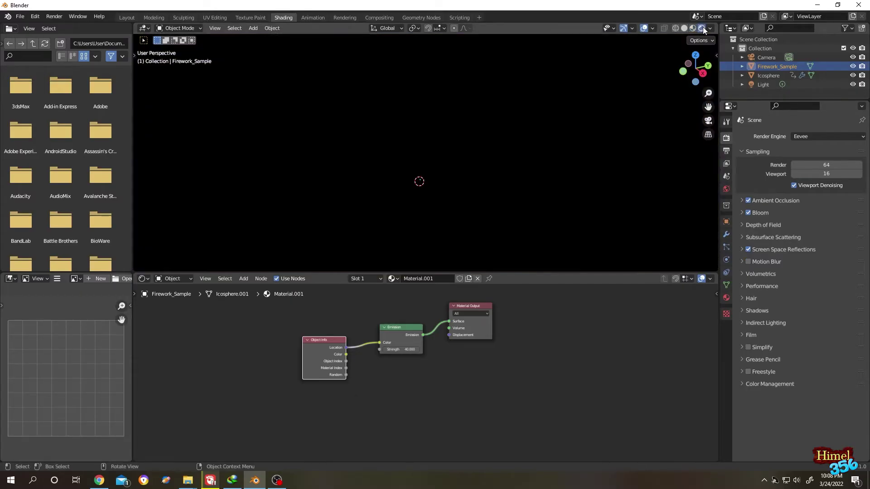
{"action": "middle_click_drag", "start_coordinate": [521, 136], "coordinate": [477, 156]}
In the Layout workspace, use Rendered shading and play the animation to watch the glowing firework burst.
{"action": "left_click", "coordinate": [119, 18]}
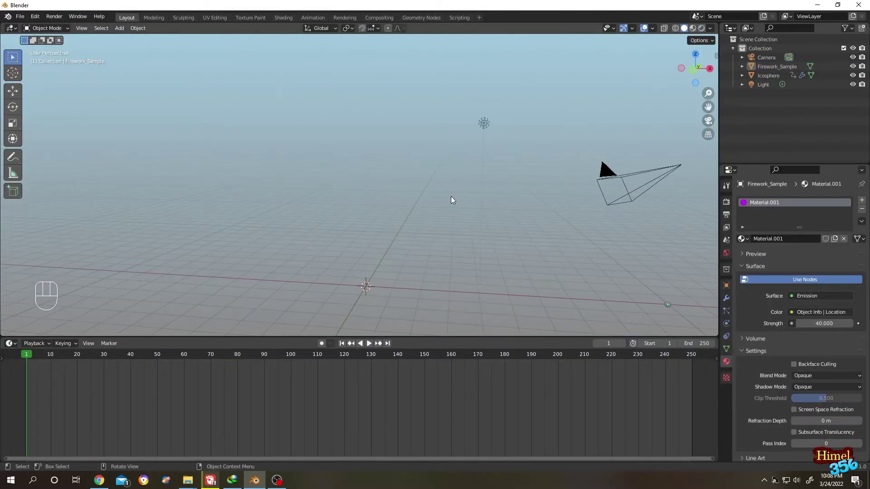
{"action": "left_click", "coordinate": [701, 28]}
{"action": "middle_click_drag", "start_coordinate": [436, 144], "coordinate": [529, 270]}
{"action": "key", "text": "space"}
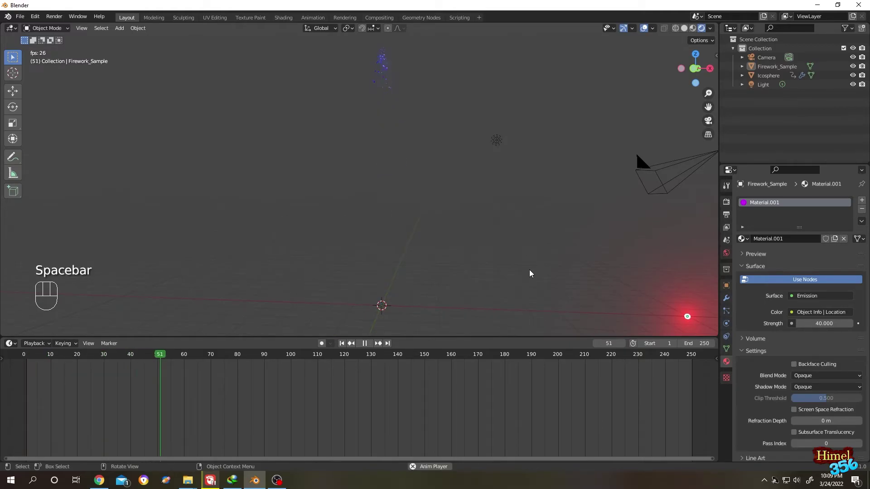
{"action": "key", "text": "space"}
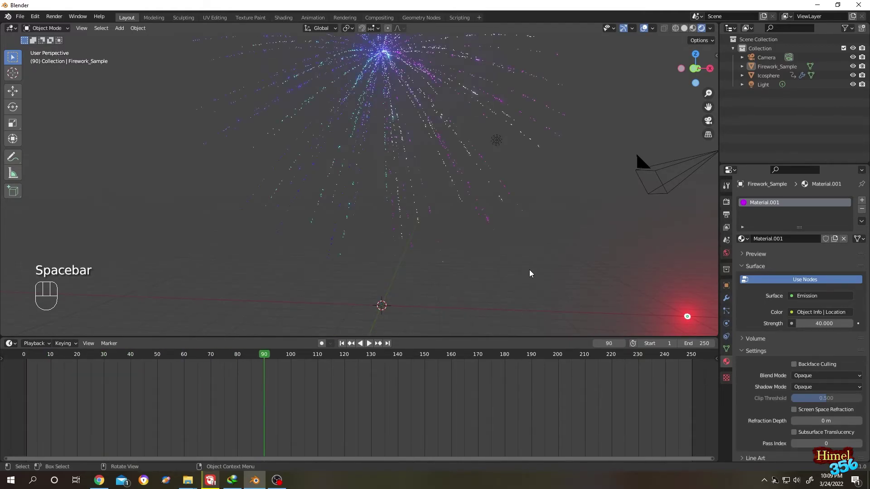
Select the Icosphere emitter and pick its second particle system, ParticleSystem.001.
{"action": "key", "text": "ctrl+z"}
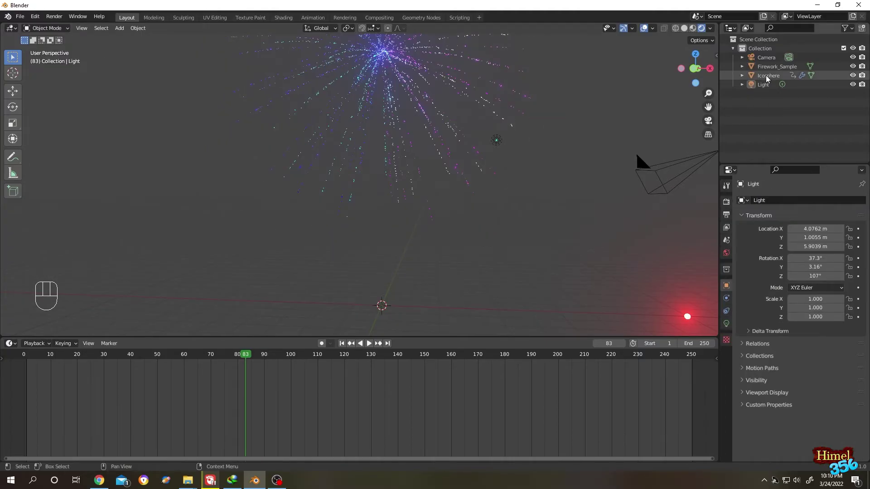
{"action": "left_click", "coordinate": [767, 78]}
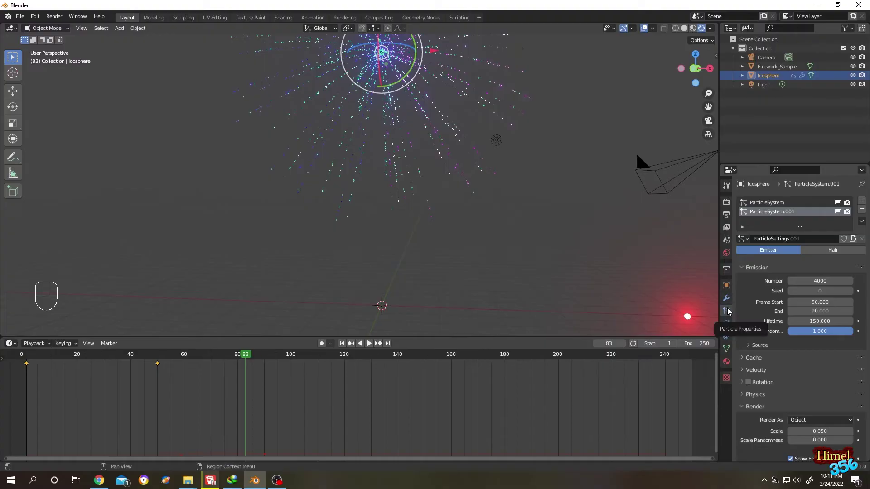
{"action": "left_click", "coordinate": [764, 211]}
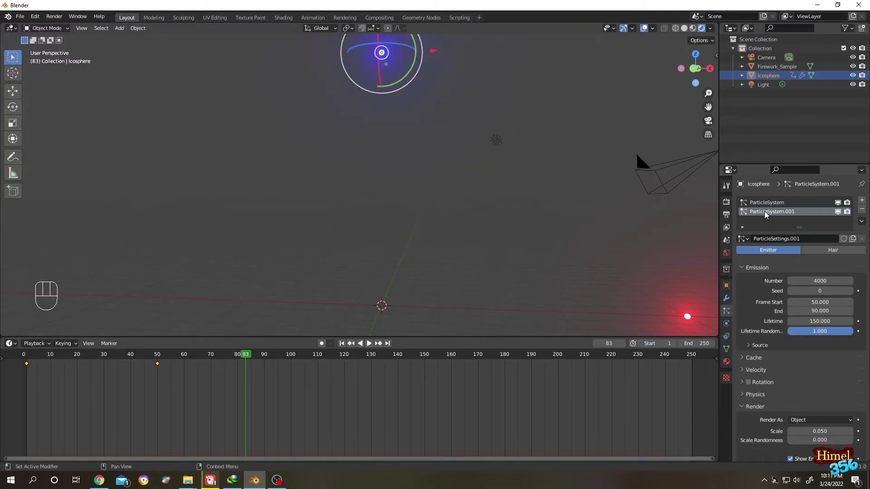
{"action": "left_click_drag", "start_coordinate": [206, 356], "coordinate": [248, 361]}
{"action": "scroll", "coordinate": [771, 278], "scroll_direction": "down", "scroll_amount": 8}
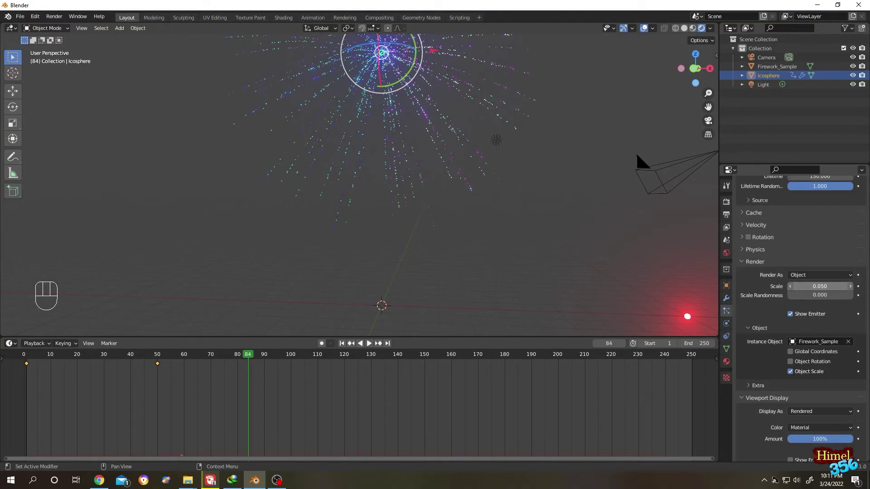
Set the instanced spheres' render scale to 0.150 and replay the animation from frame 1.
{"action": "left_click_drag", "start_coordinate": [819, 286], "coordinate": [852, 286]}
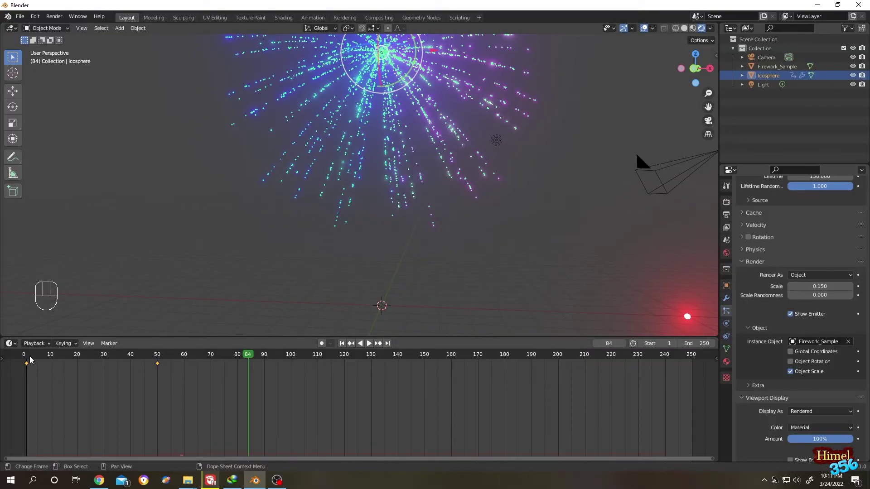
{"action": "left_click", "coordinate": [26, 354]}
{"action": "key", "text": "space"}
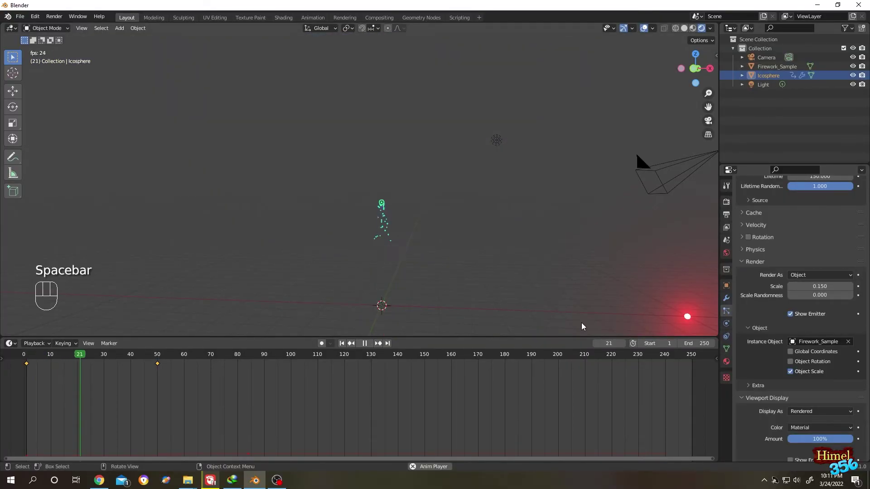
{"action": "key", "text": "space"}
{"action": "left_click", "coordinate": [552, 273]}
{"action": "left_click", "coordinate": [26, 352]}
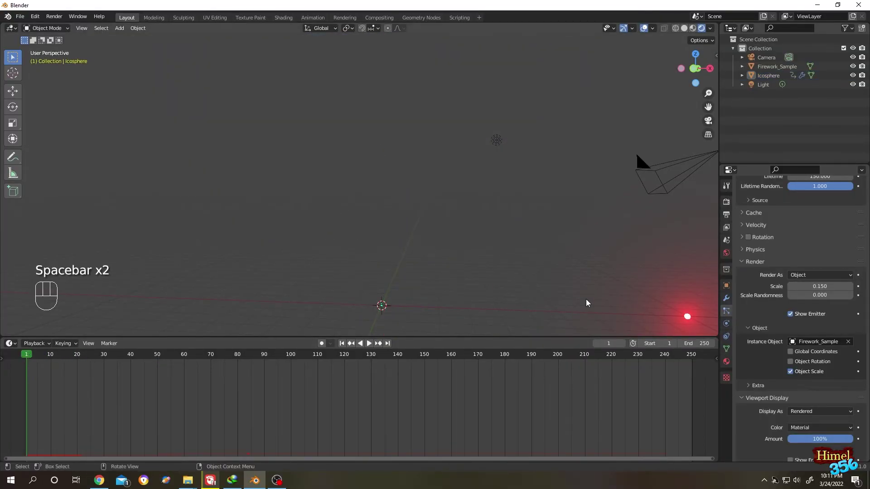
{"action": "key", "text": "space"}
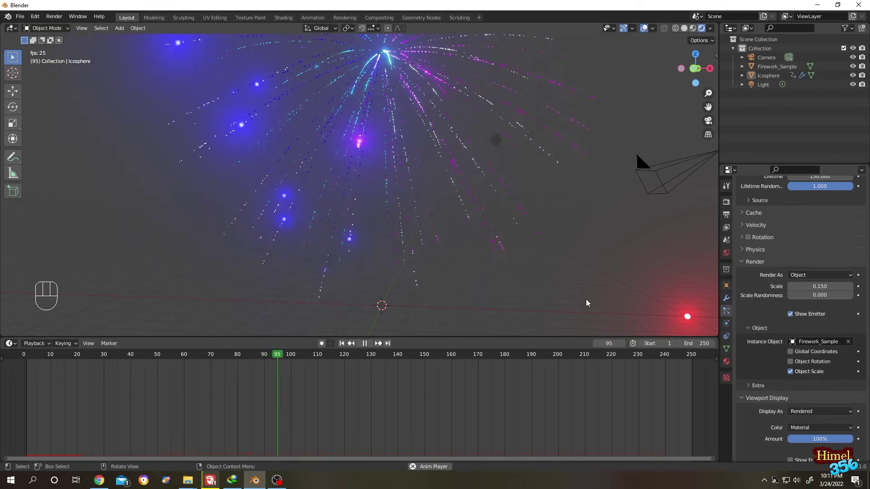
Raise the first particle system's render scale from 0.170 to 0.290 and scrub the early trail frames.
{"action": "key", "text": "Escape"}
{"action": "left_click_drag", "start_coordinate": [29, 355], "coordinate": [77, 367]}
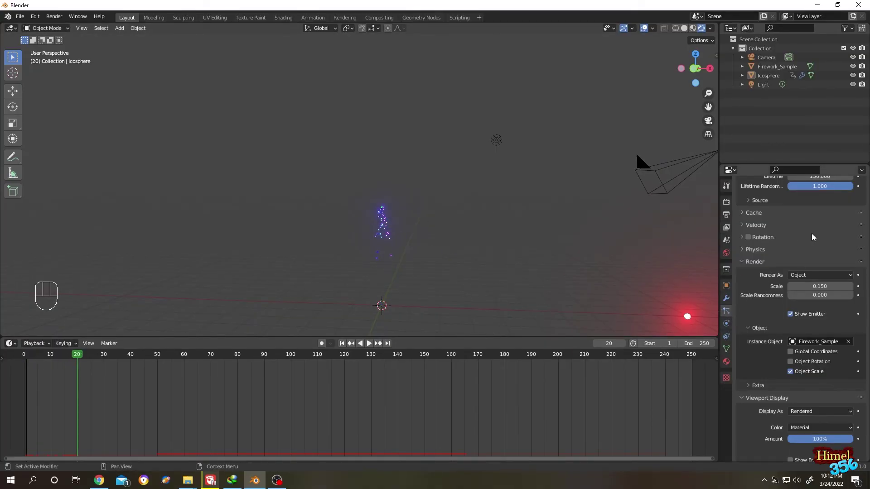
{"action": "scroll", "coordinate": [811, 236], "scroll_direction": "up", "scroll_amount": 8}
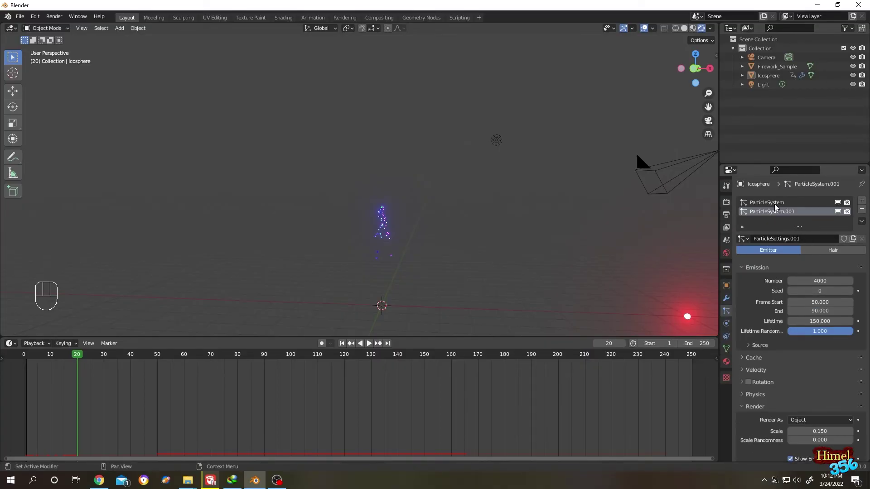
{"action": "left_click", "coordinate": [774, 202]}
{"action": "scroll", "coordinate": [751, 308], "scroll_direction": "down", "scroll_amount": 8}
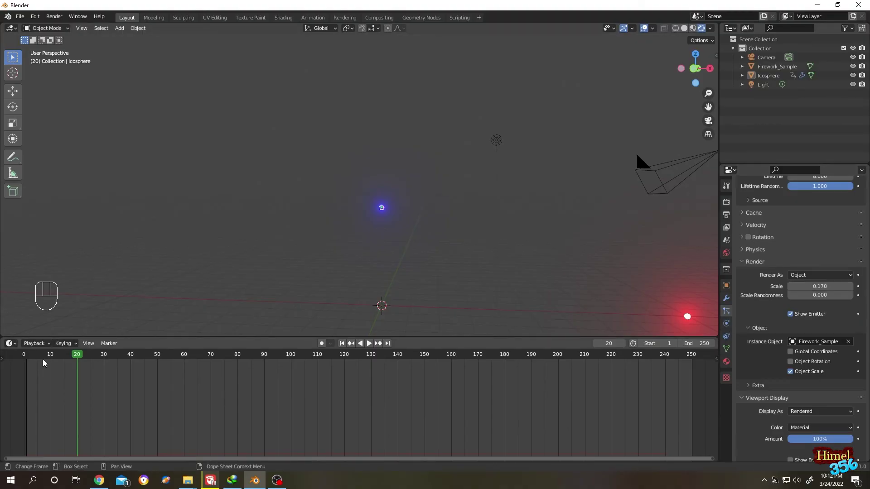
{"action": "left_click_drag", "start_coordinate": [43, 360], "coordinate": [59, 360]}
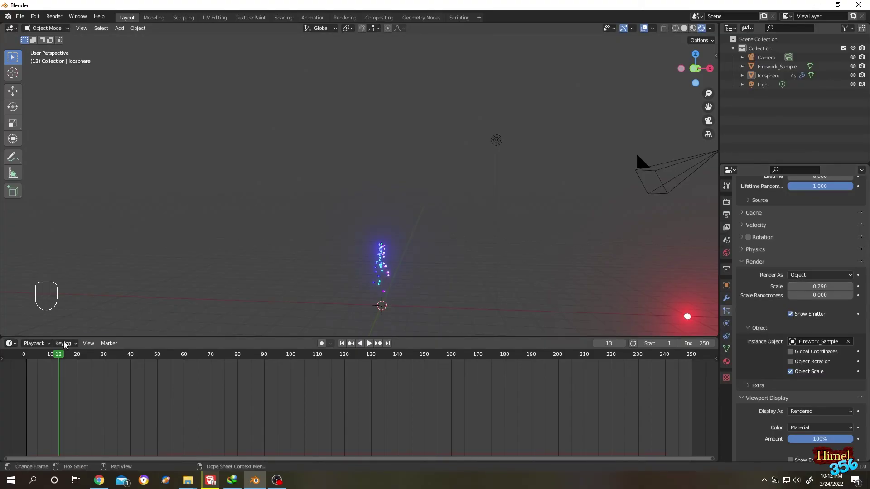
Play the 220-frame animation to watch the enlarged trail rise into the burst.
{"action": "key", "text": "space"}
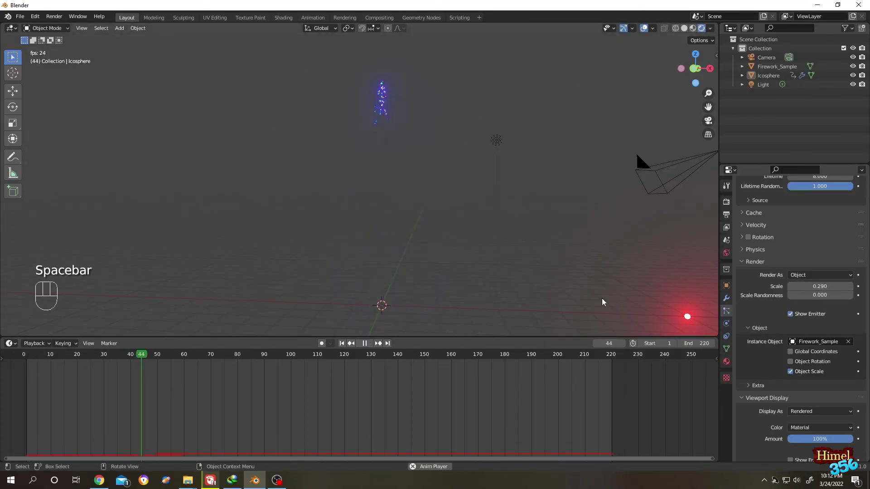